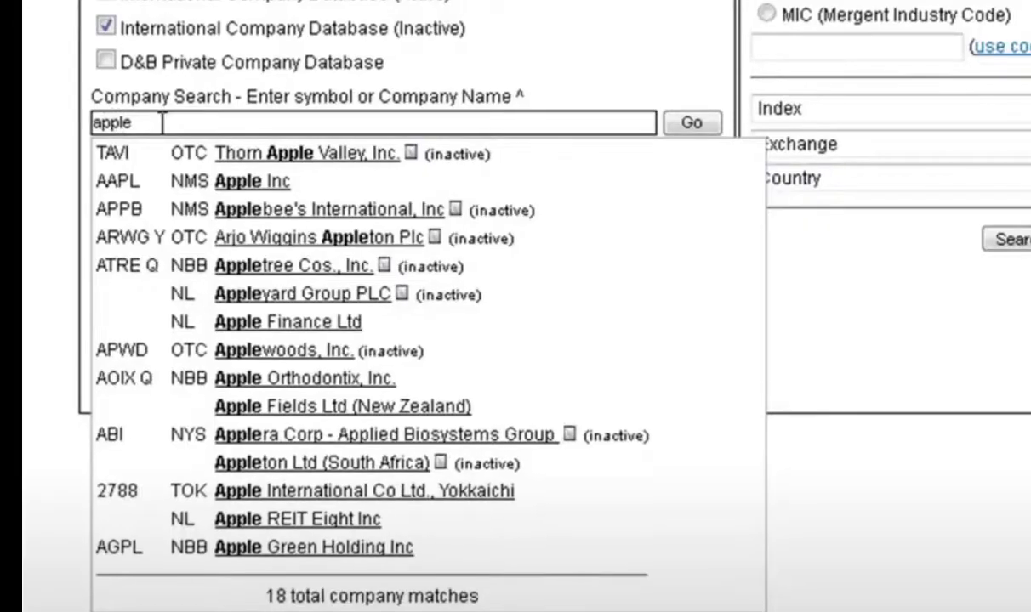
# Step: Open Apple Inc from the company matches, go to its Report Builder, and expand the Company Details data items
pyautogui.click(265, 183)
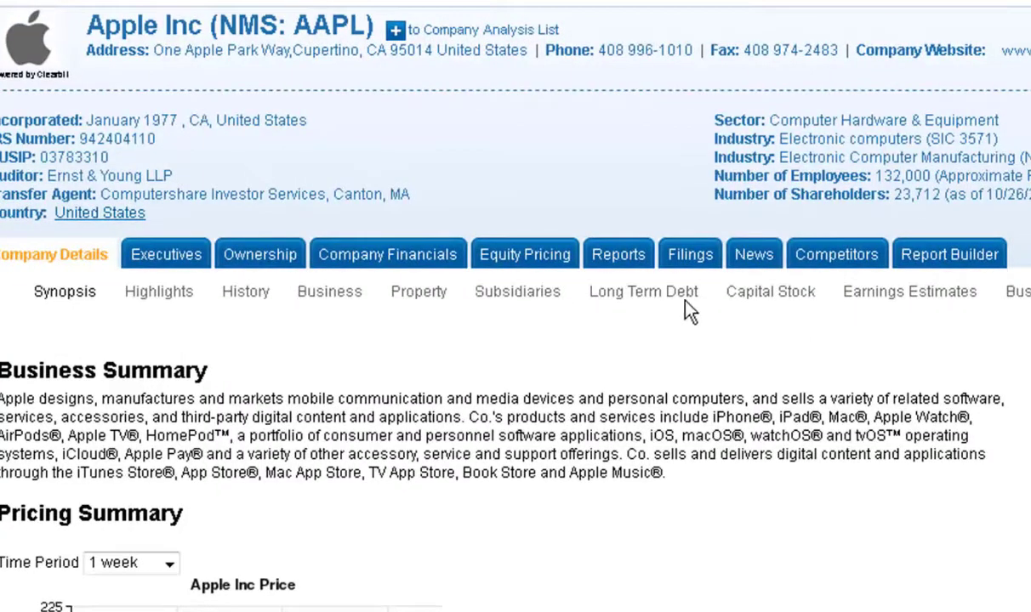
pyautogui.click(936, 264)
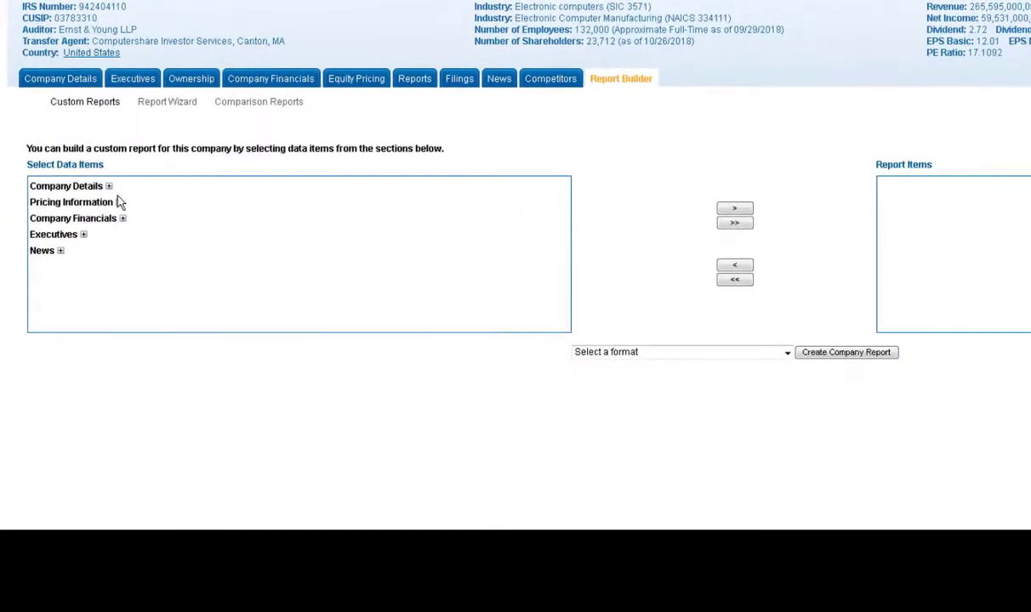
pyautogui.click(109, 187)
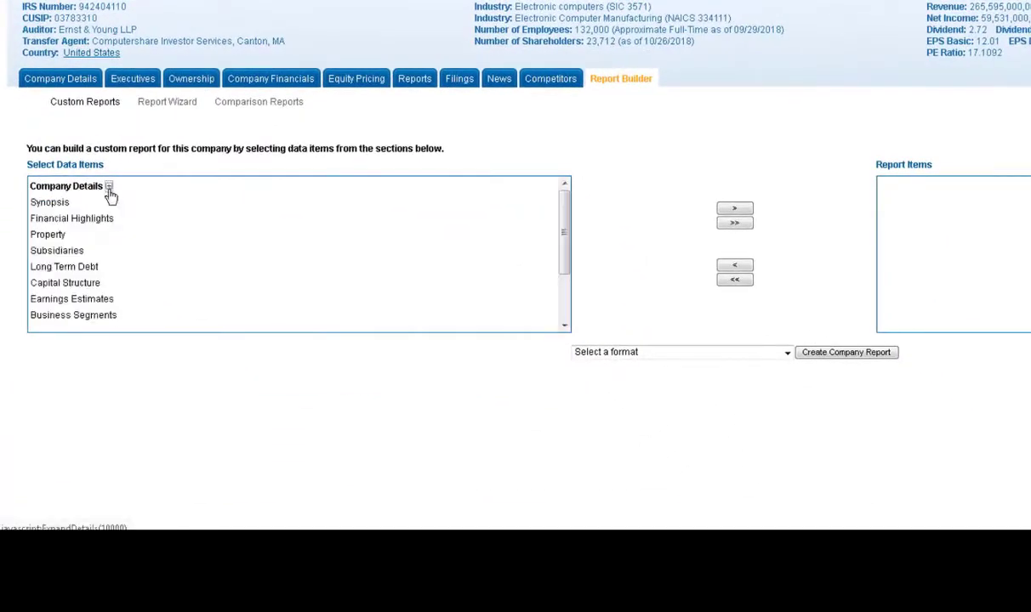
# Step: Add Financial Highlights and Long Term Debt, including expanded long term debt, to the custom report items
pyautogui.click(95, 219)
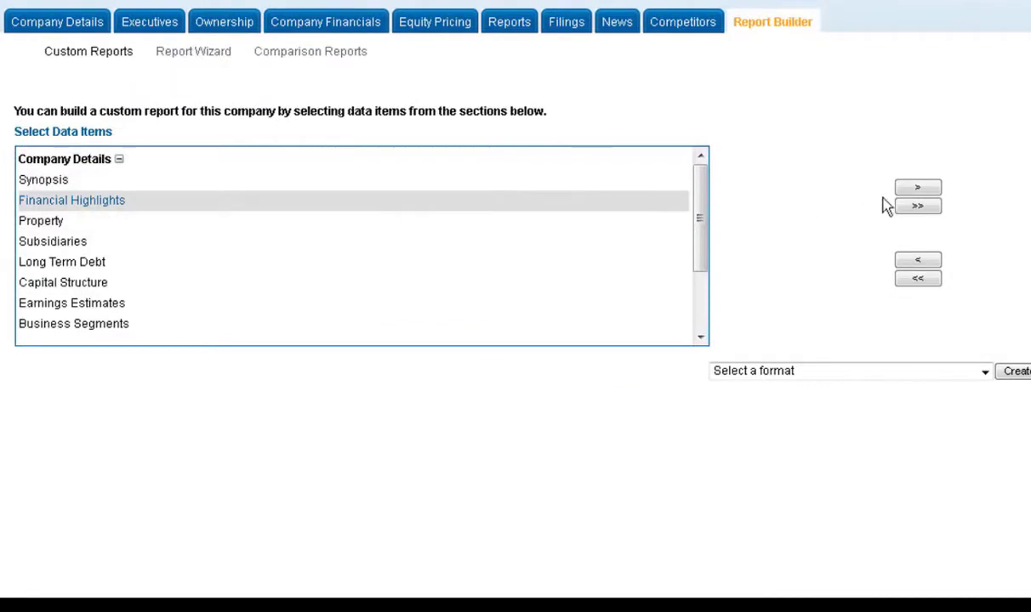
pyautogui.click(917, 188)
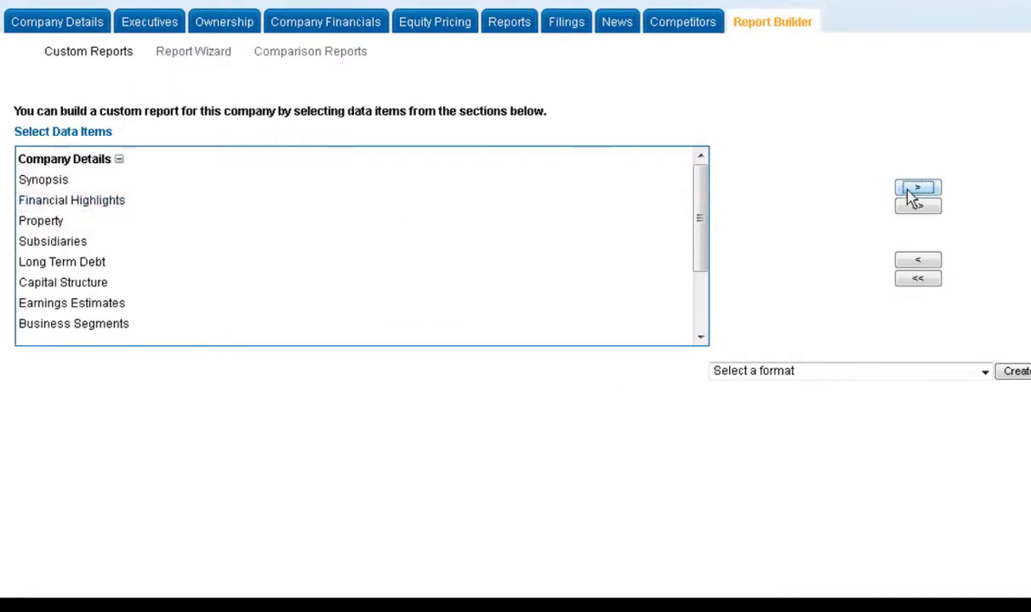
pyautogui.click(82, 271)
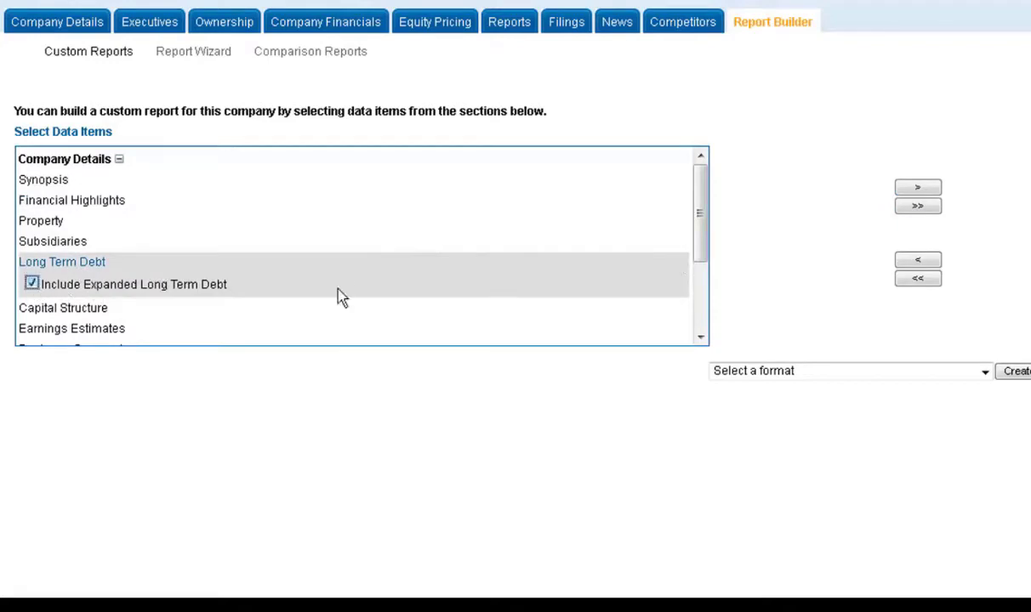
pyautogui.click(917, 188)
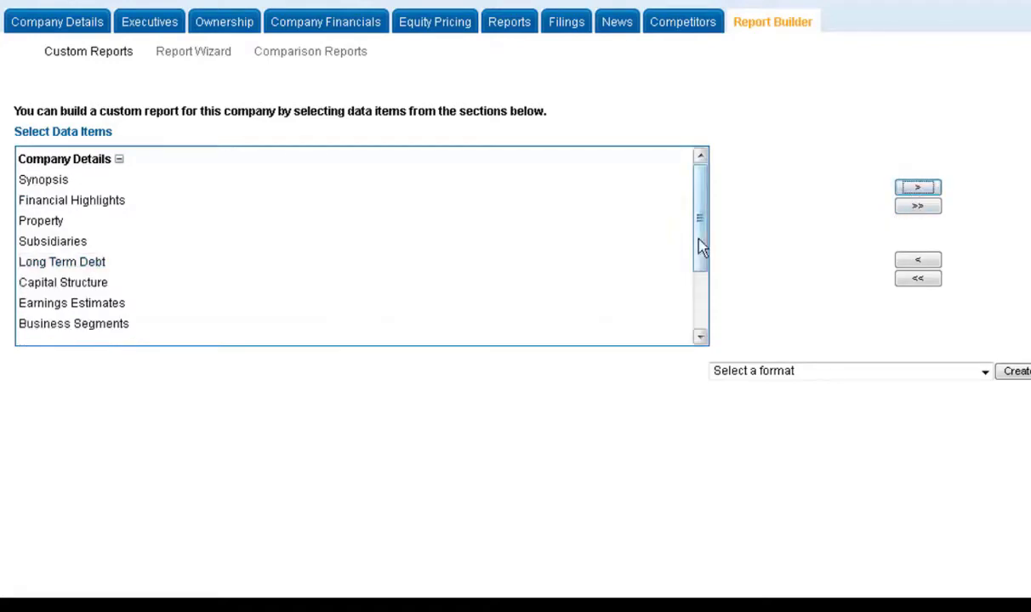
# Step: Add Capital Structure as a list and Earnings Estimates as a summary to the custom report items
pyautogui.moveTo(699, 246); pyautogui.dragTo(702, 265)
pyautogui.click(132, 251)
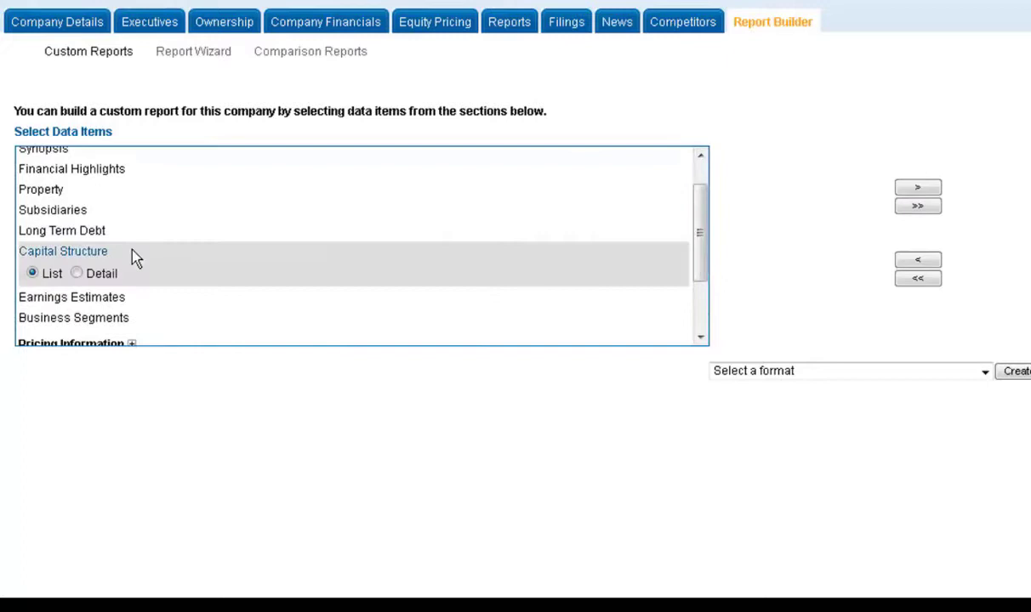
pyautogui.click(915, 189)
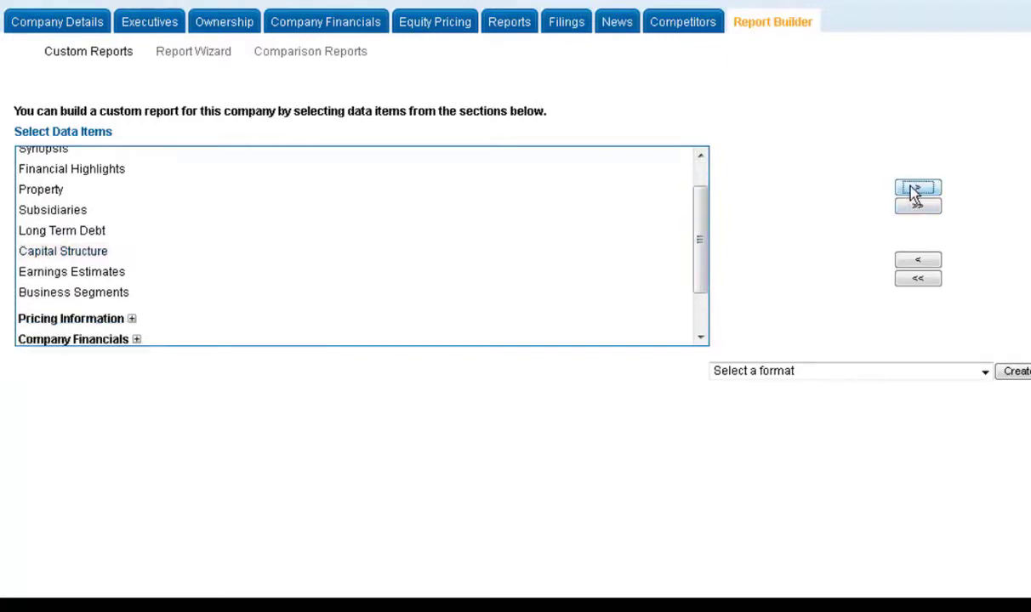
pyautogui.click(126, 272)
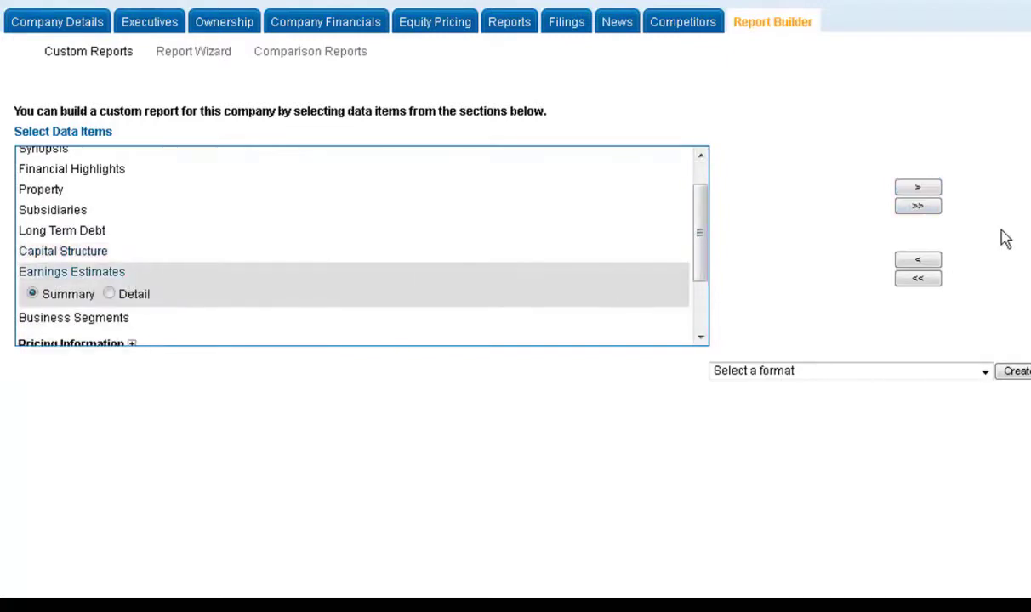
pyautogui.click(935, 190)
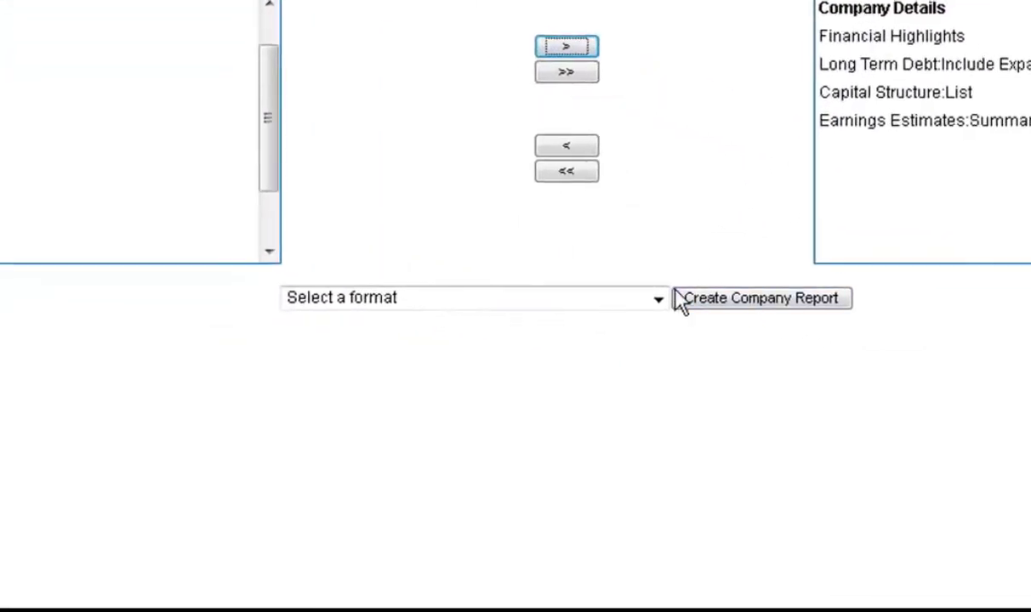
# Step: Create the company report in PDF format and look through the generated document
pyautogui.click(656, 300)
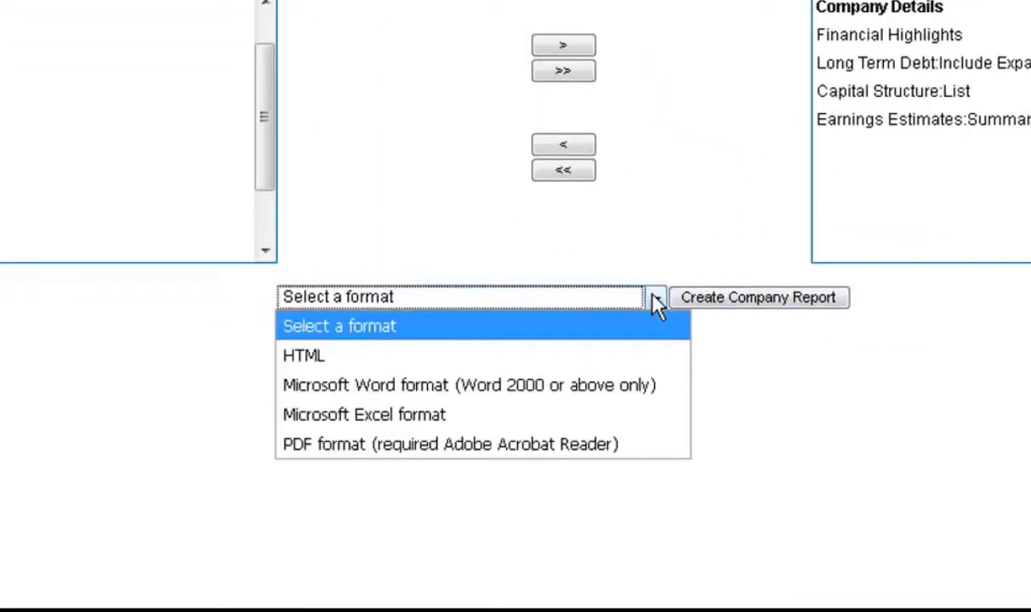
pyautogui.click(578, 444)
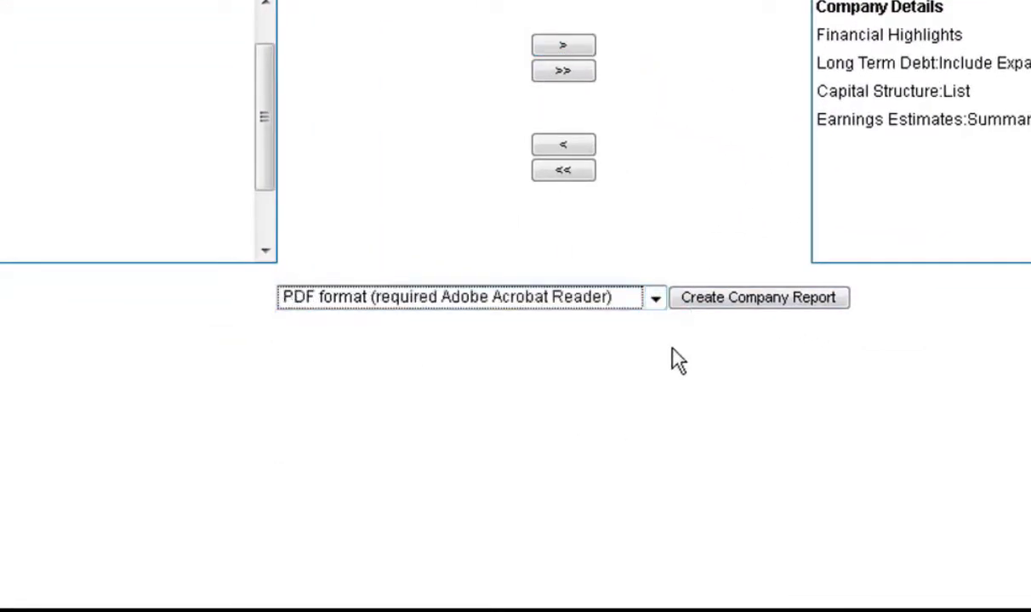
pyautogui.click(705, 302)
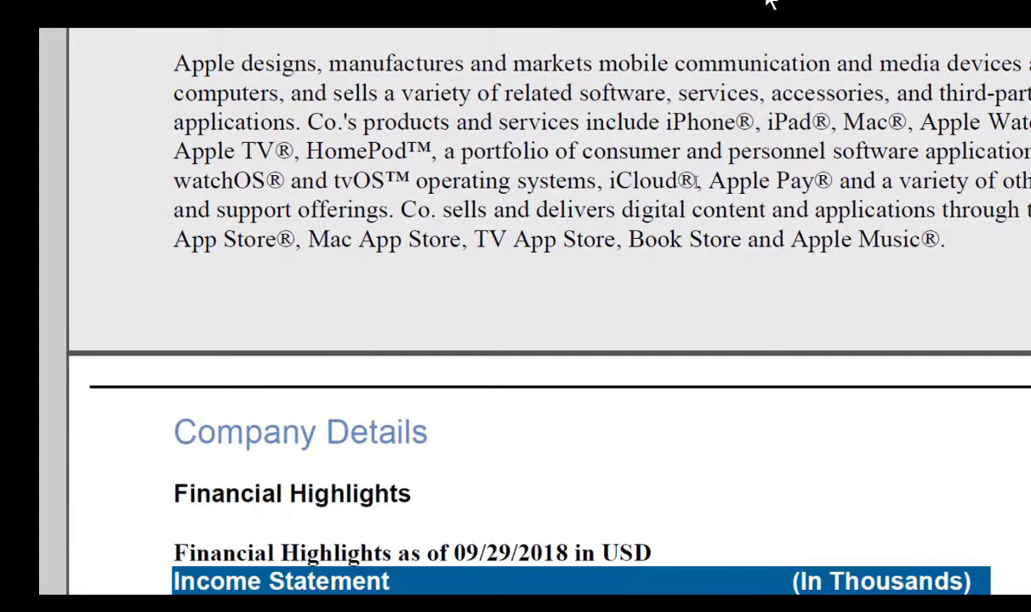
pyautogui.scroll(-5, 740, 241)
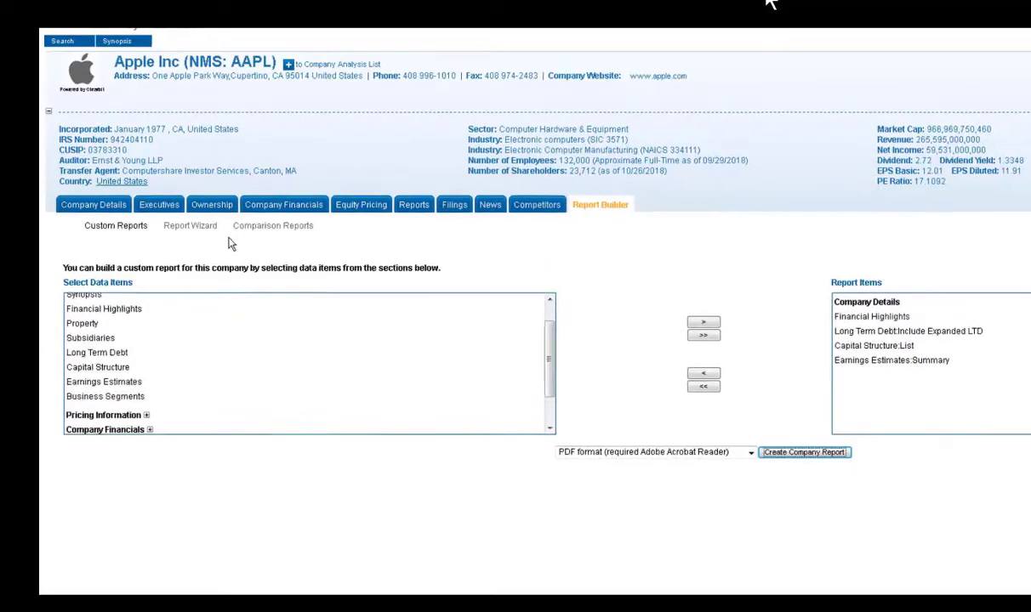
# Step: Open the Report Wizard for Apple Inc and look through the predefined reports
pyautogui.click(189, 225)
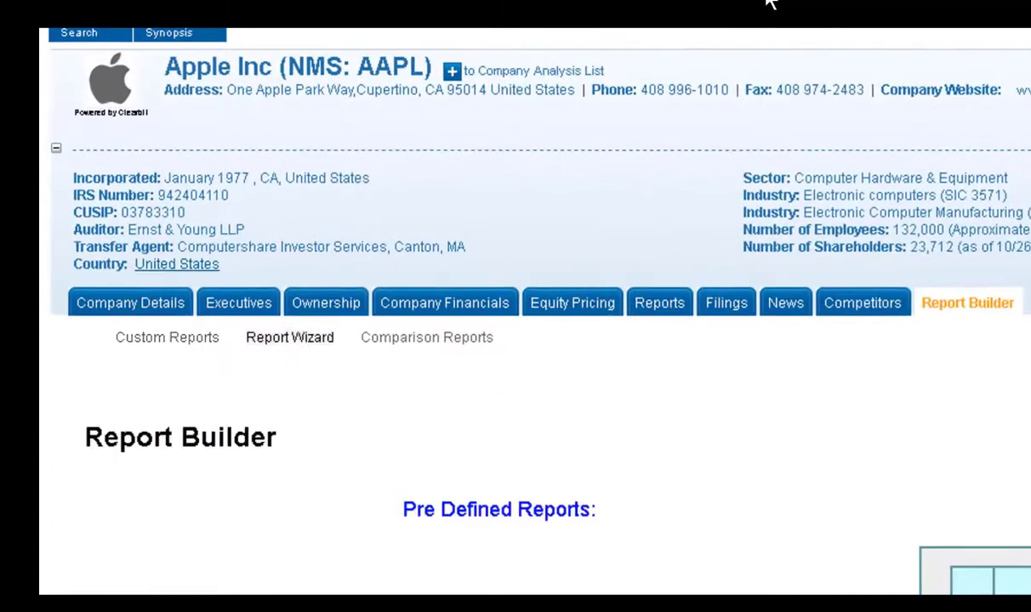
pyautogui.scroll(-5, 296, 349)
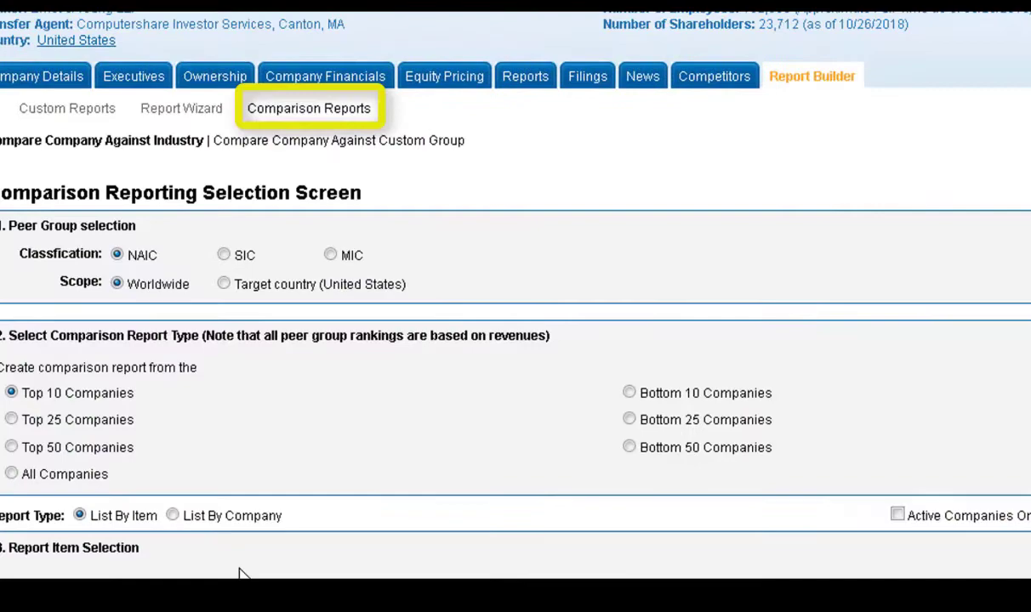
# Step: Add No. of employees and Year Incorporated/Founded from Corporate Information to the comparison report items
pyautogui.scroll(-4, 276, 543)
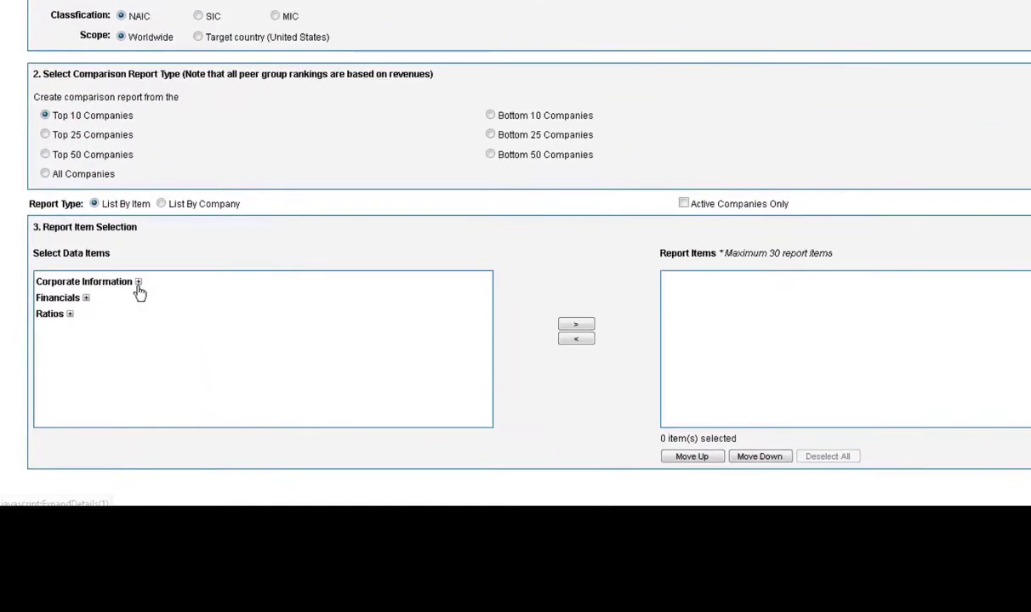
pyautogui.click(138, 284)
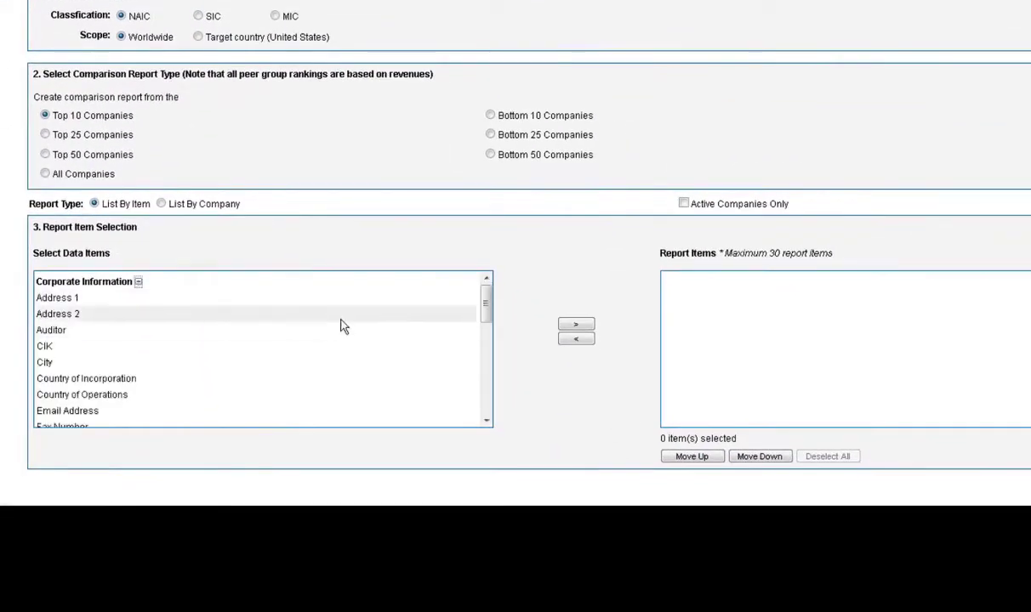
pyautogui.moveTo(487, 315); pyautogui.dragTo(499, 361)
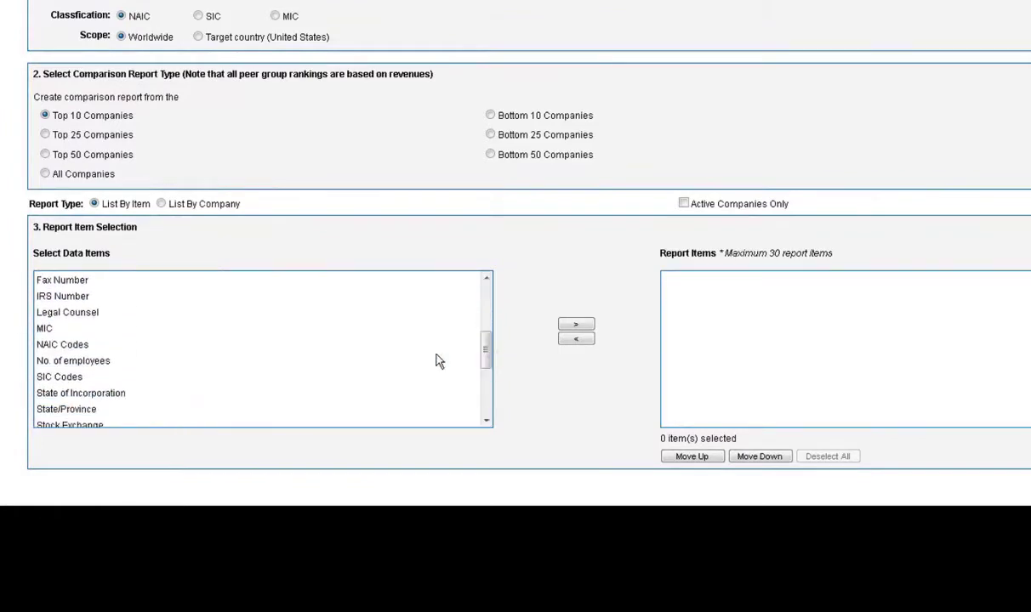
pyautogui.click(577, 327)
pyautogui.moveTo(486, 353); pyautogui.dragTo(499, 399)
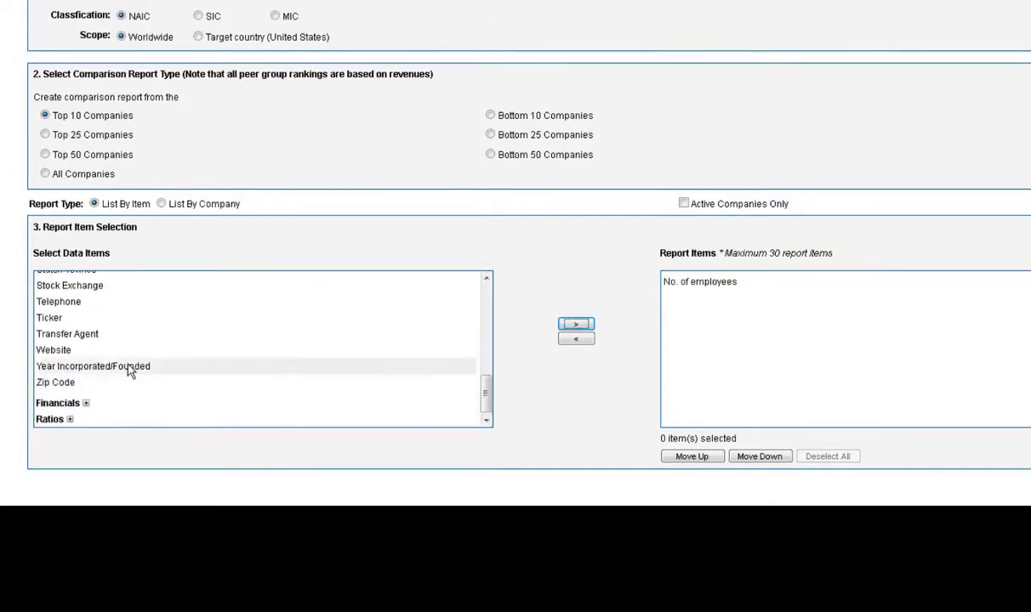
pyautogui.click(567, 330)
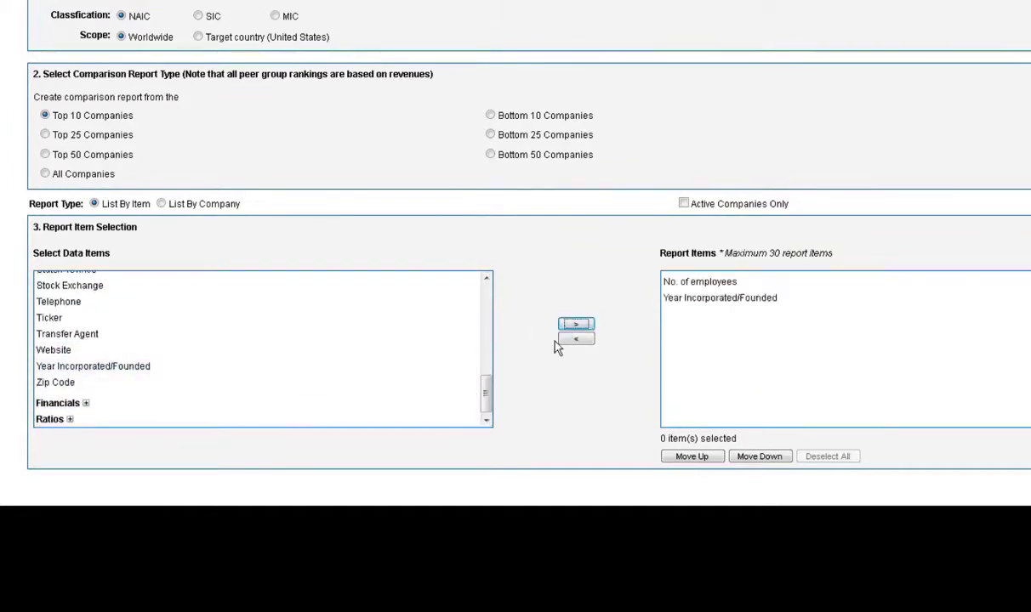
# Step: Browse the Financials data items and examine the output formats offered for the comparison report
pyautogui.click(86, 403)
pyautogui.scroll(-4, 209, 350)
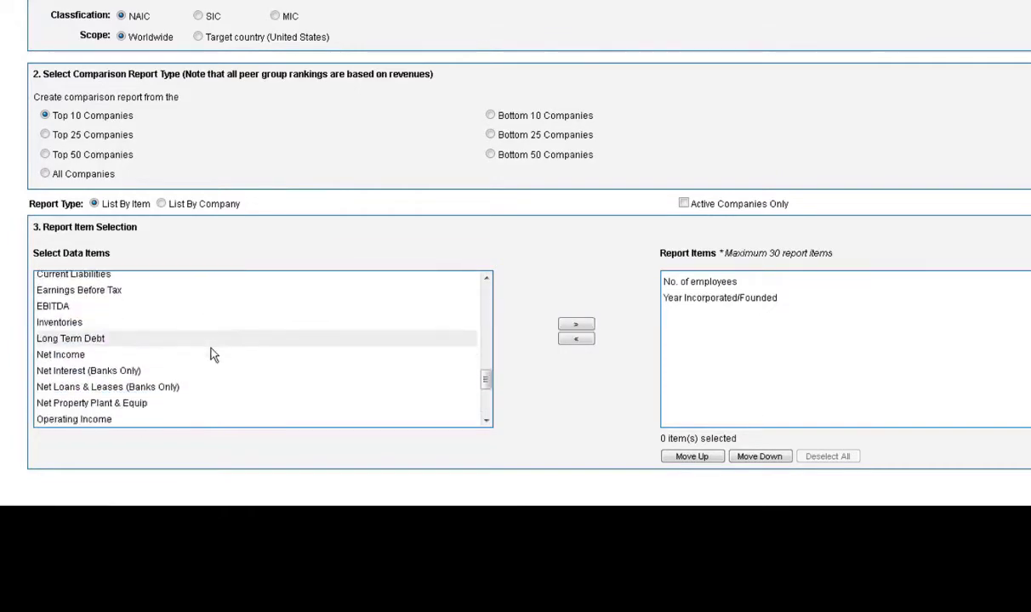
pyautogui.scroll(1, 483, 348)
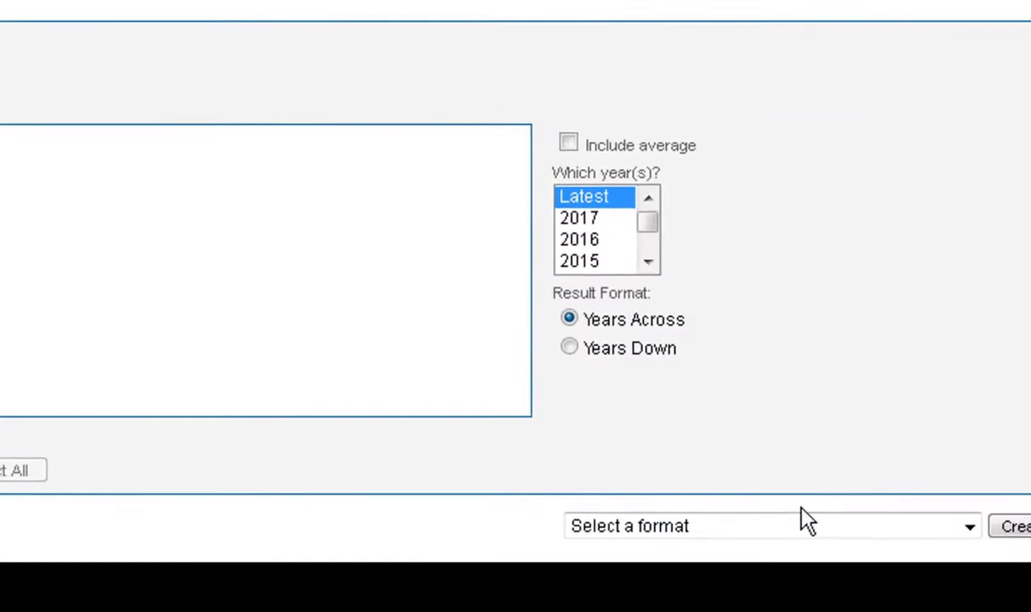
pyautogui.click(1030, 487)
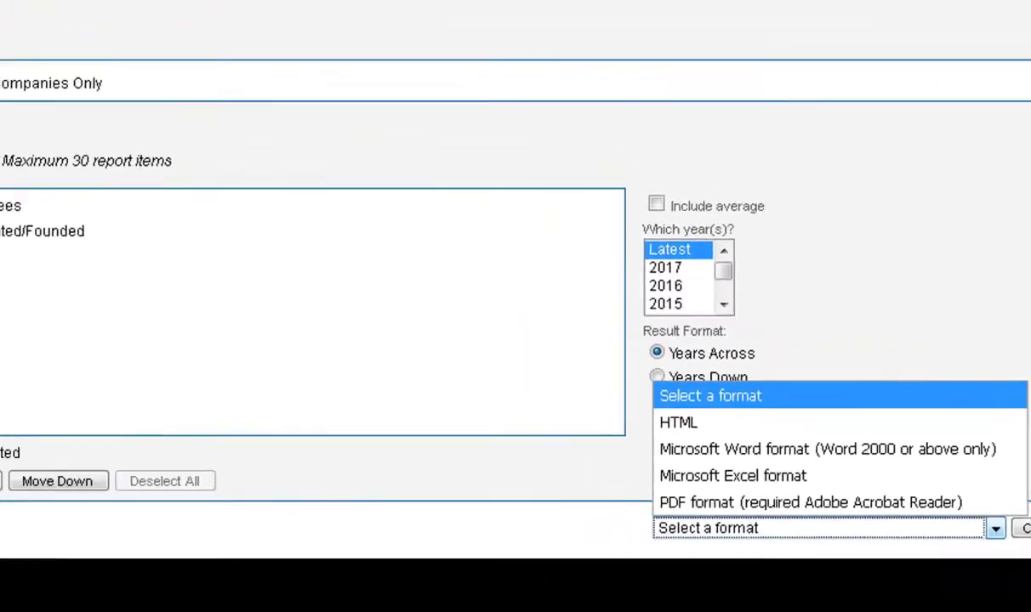
pyautogui.click(808, 532)
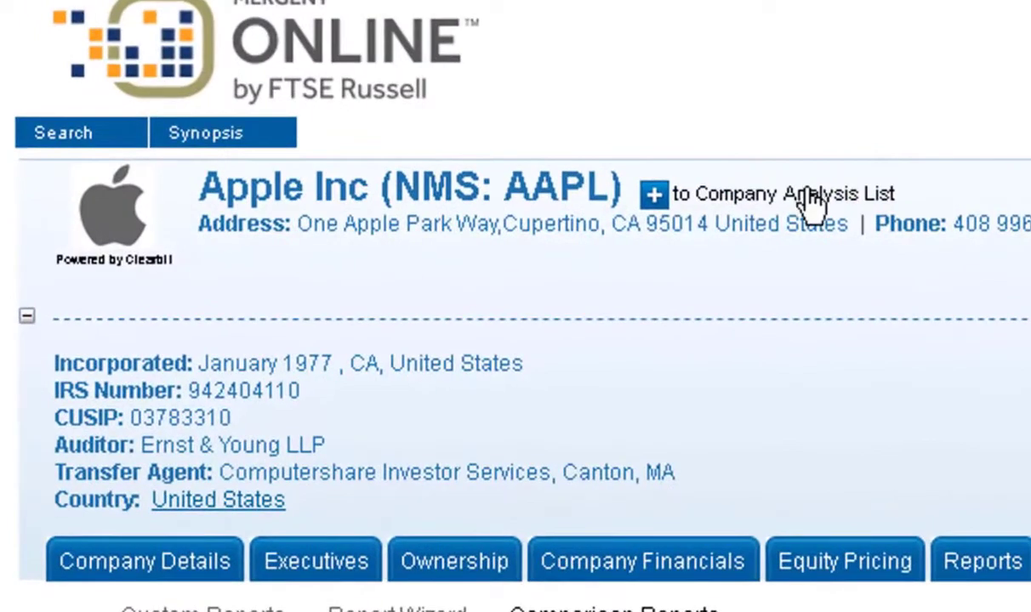
# Step: Add Apple Inc to the Company Analysis List and return to the basic company search
pyautogui.click(811, 204)
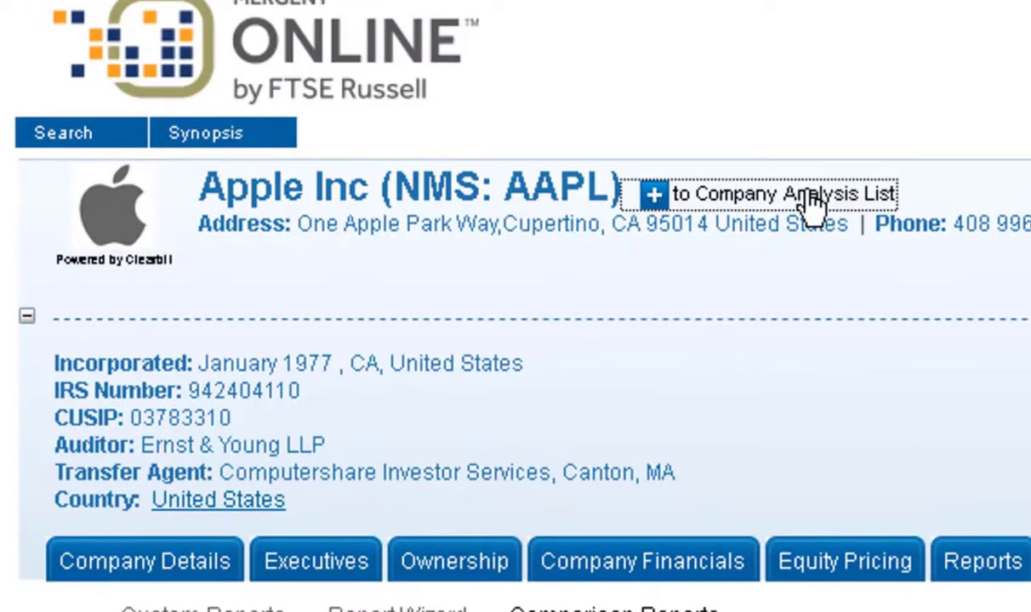
pyautogui.click(85, 140)
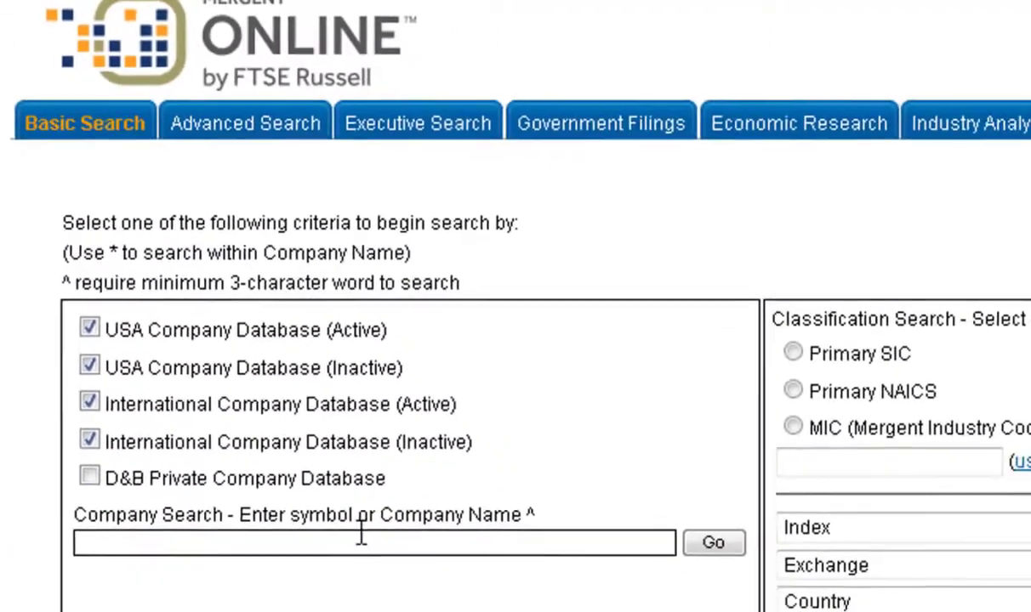
# Step: Search for "microsoft", open Microsoft Corporation, and add it to the Company Analysis List
pyautogui.click(362, 538)
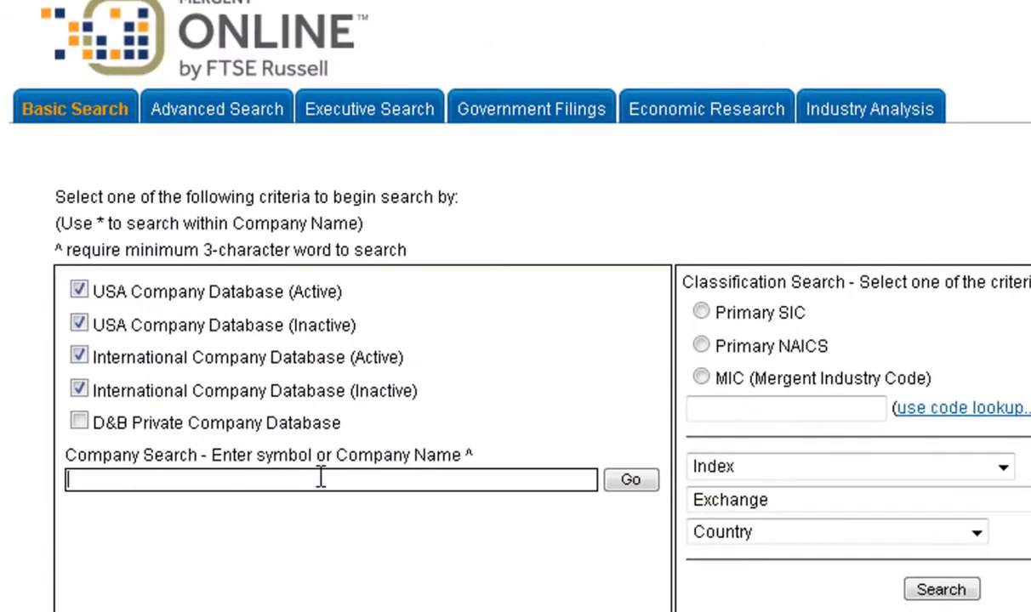
pyautogui.write('microsoft')
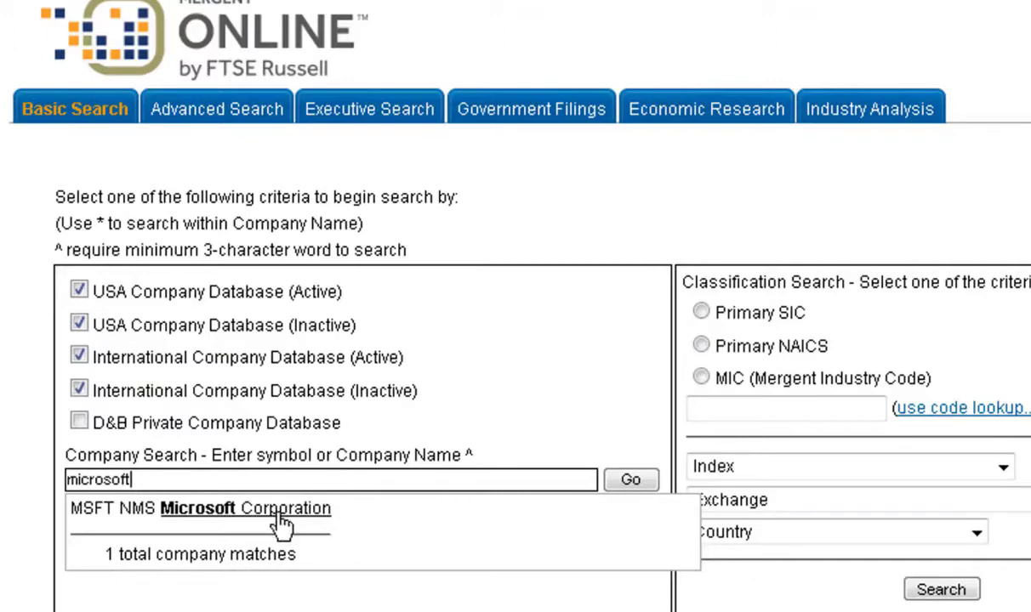
pyautogui.click(281, 525)
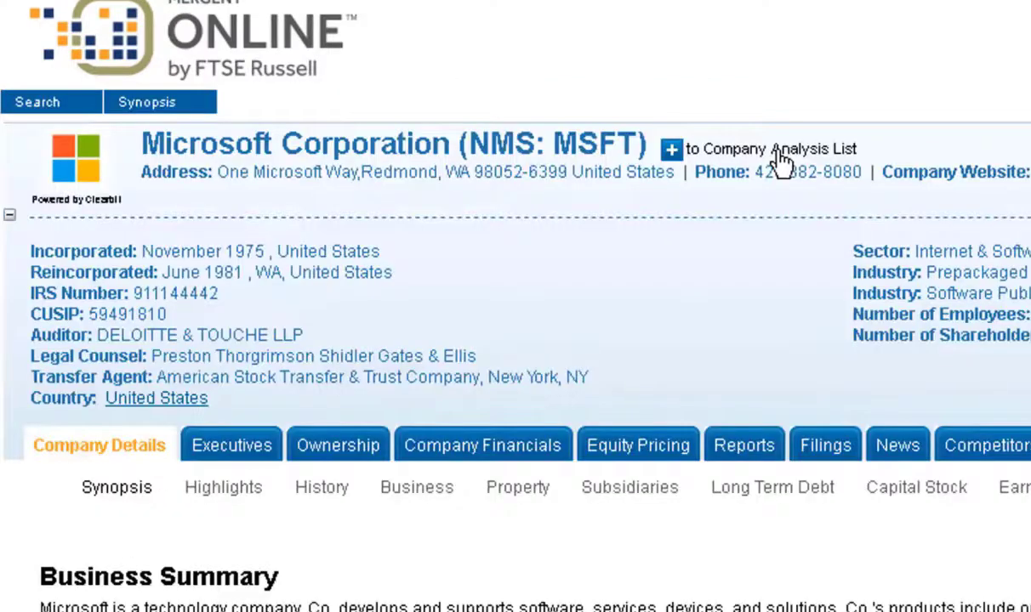
pyautogui.click(779, 157)
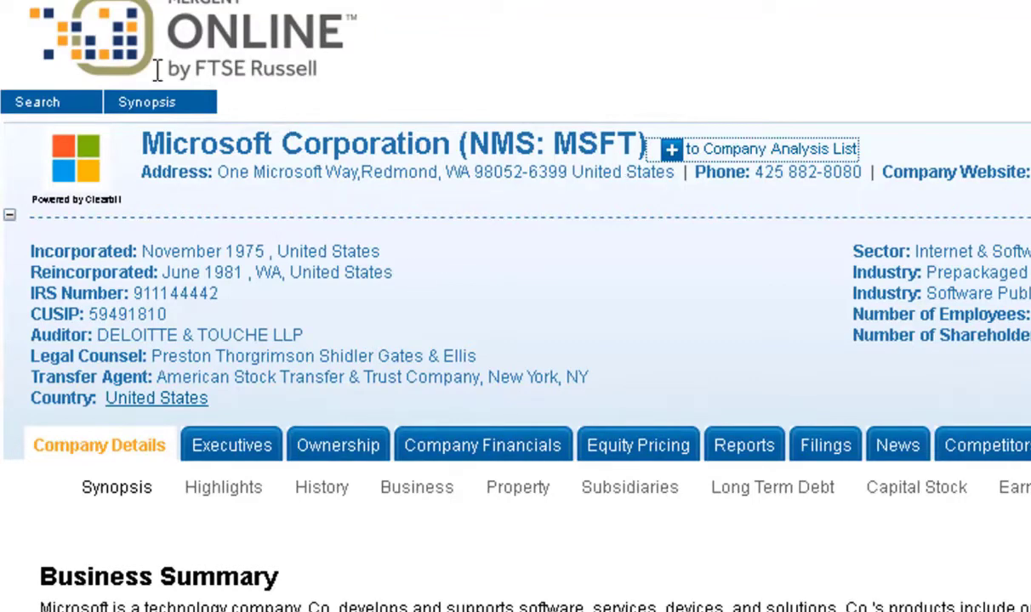
# Step: Search for "alphabet", open Alphabet Inc, and add it to the Company Analysis List
pyautogui.click(38, 104)
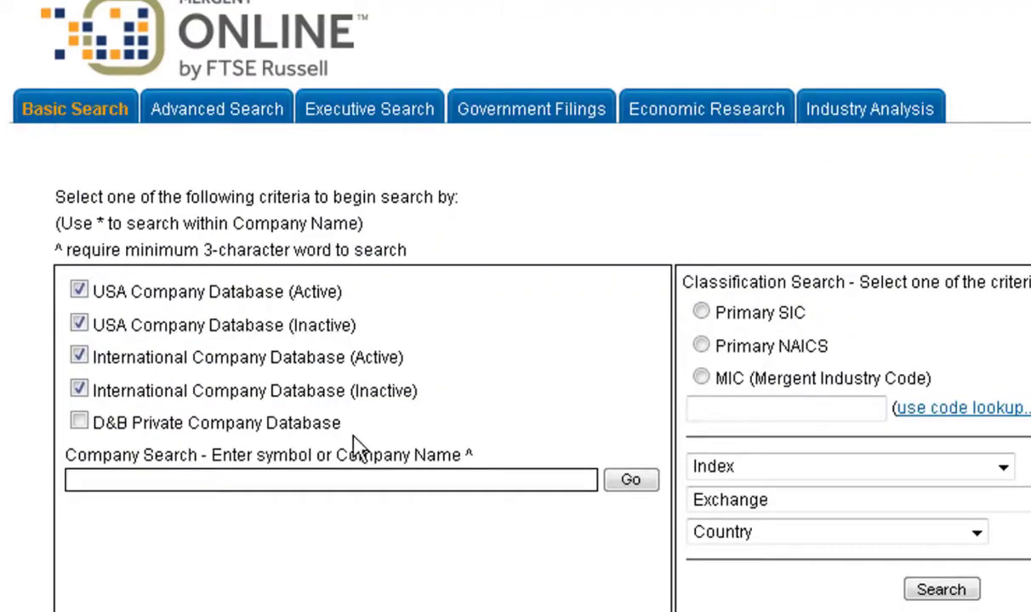
pyautogui.write('alphabet')
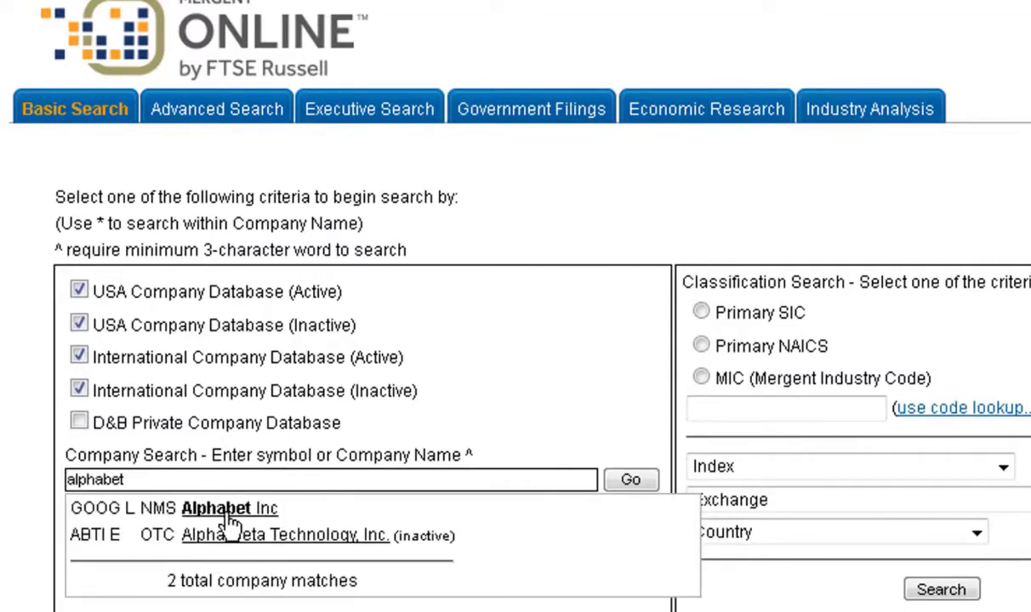
pyautogui.click(228, 516)
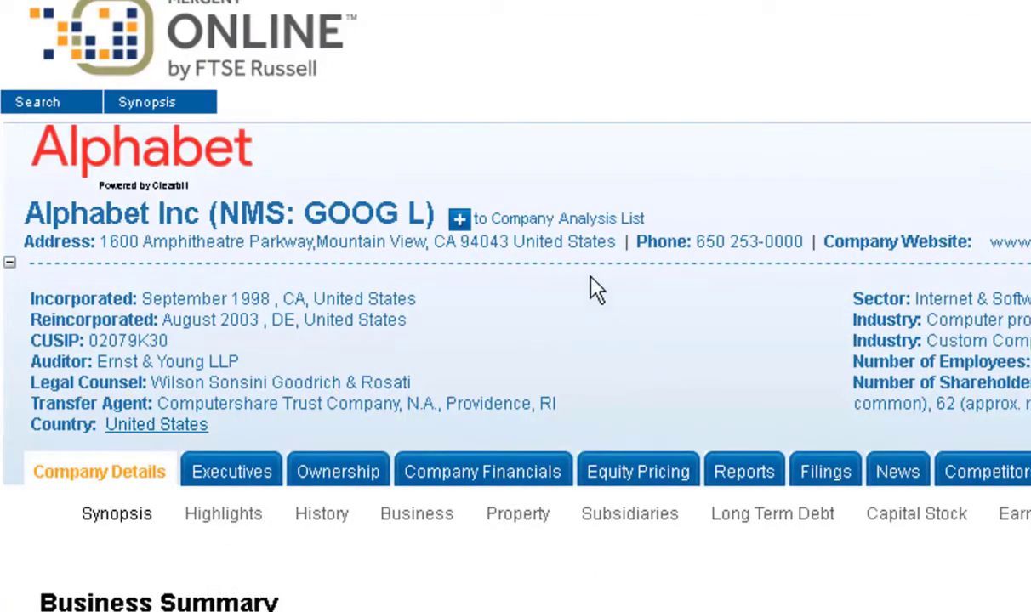
pyautogui.click(588, 224)
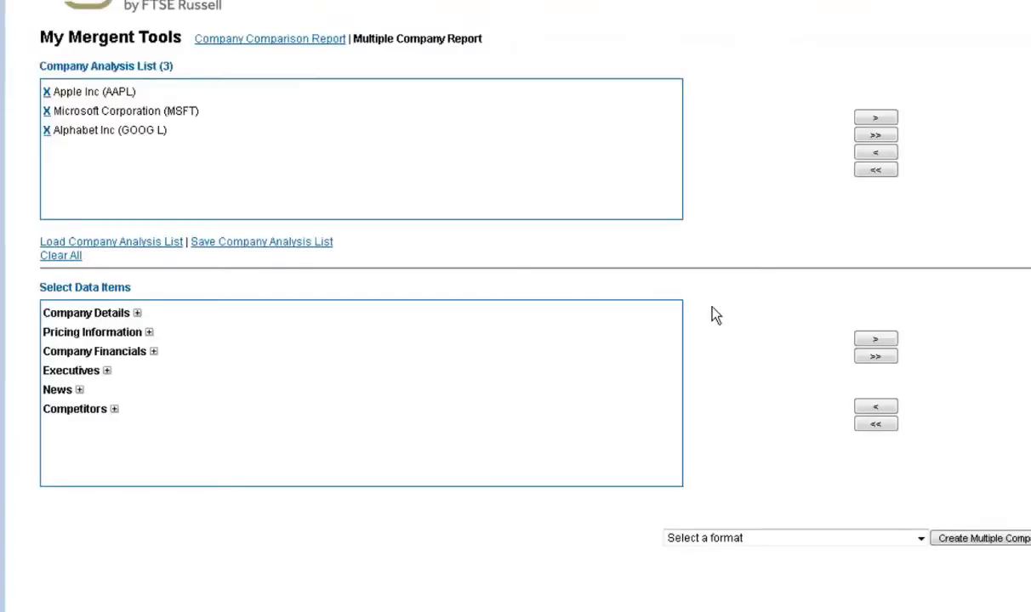
# Step: Add Apple Inc, Microsoft Corporation and Alphabet Inc from the Company Analysis List to the multiple company report
pyautogui.click(459, 94)
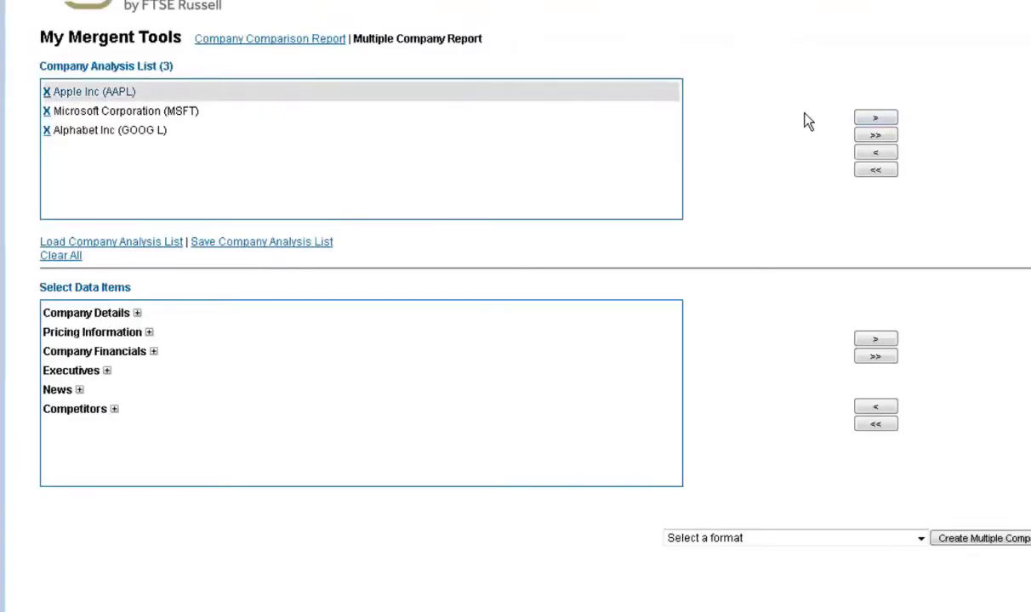
pyautogui.click(310, 111)
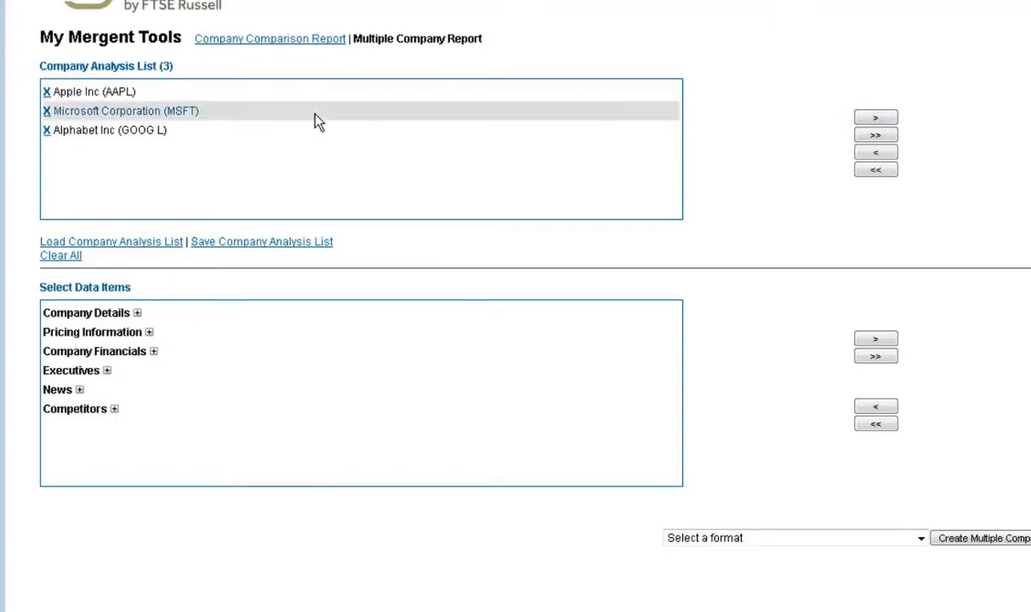
pyautogui.click(875, 119)
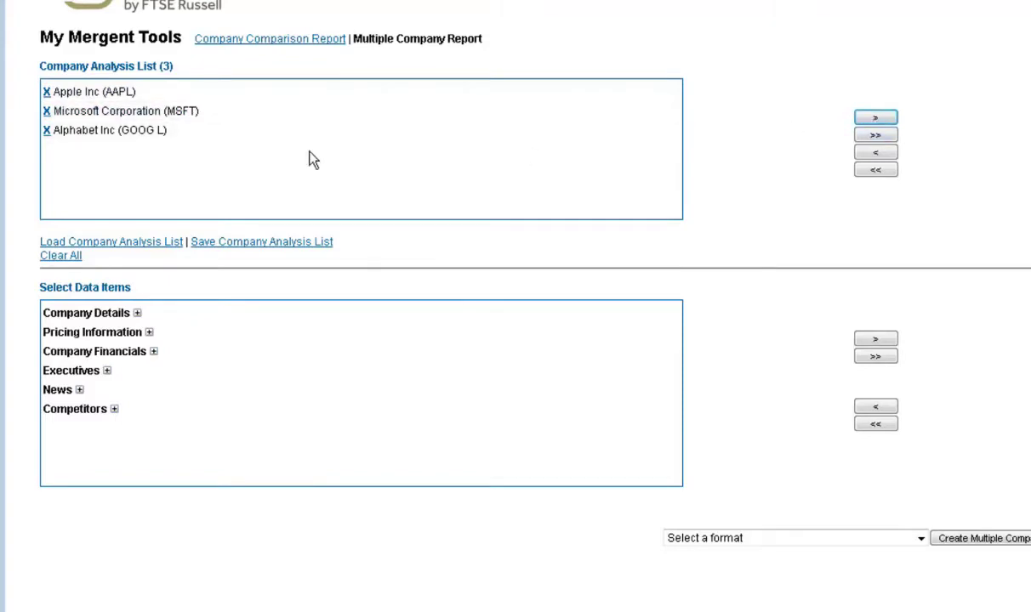
pyautogui.click(194, 129)
pyautogui.click(877, 121)
# Step: Add Synopsis with a 1 year pricing summary period and Financial Highlights from Company Details to the report items
pyautogui.click(137, 314)
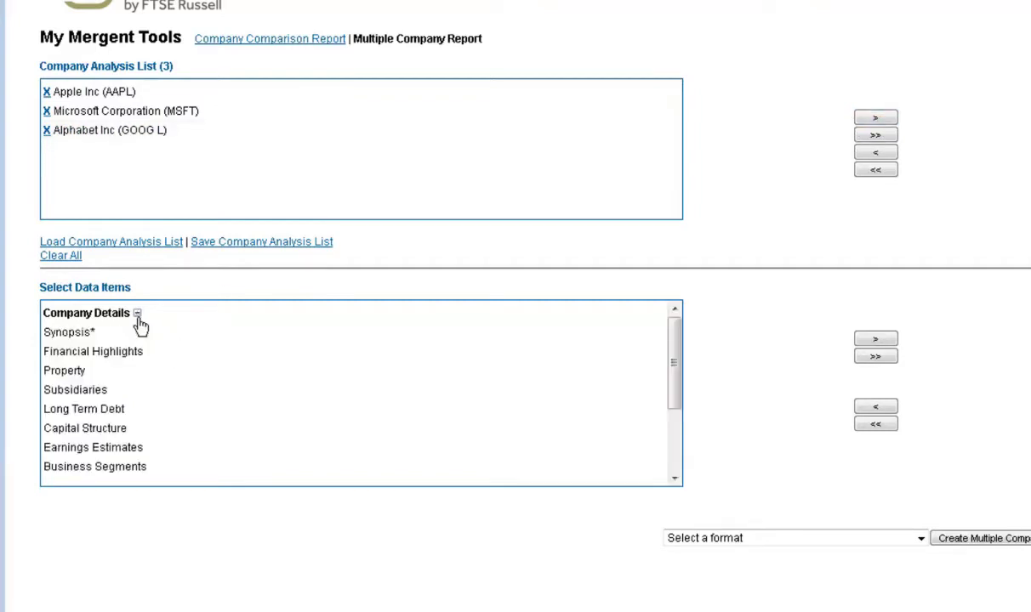
pyautogui.click(116, 334)
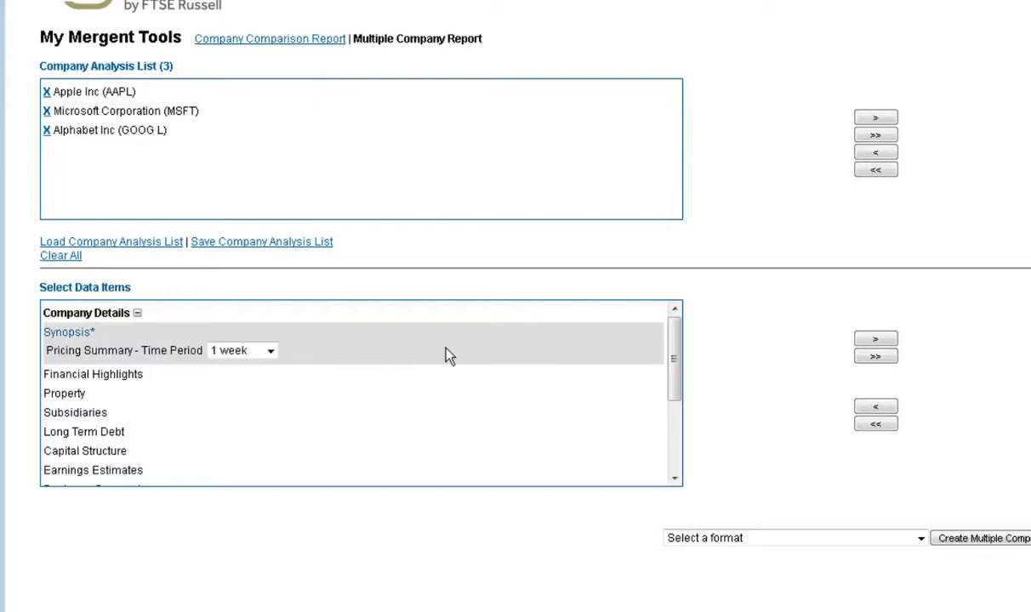
pyautogui.click(269, 352)
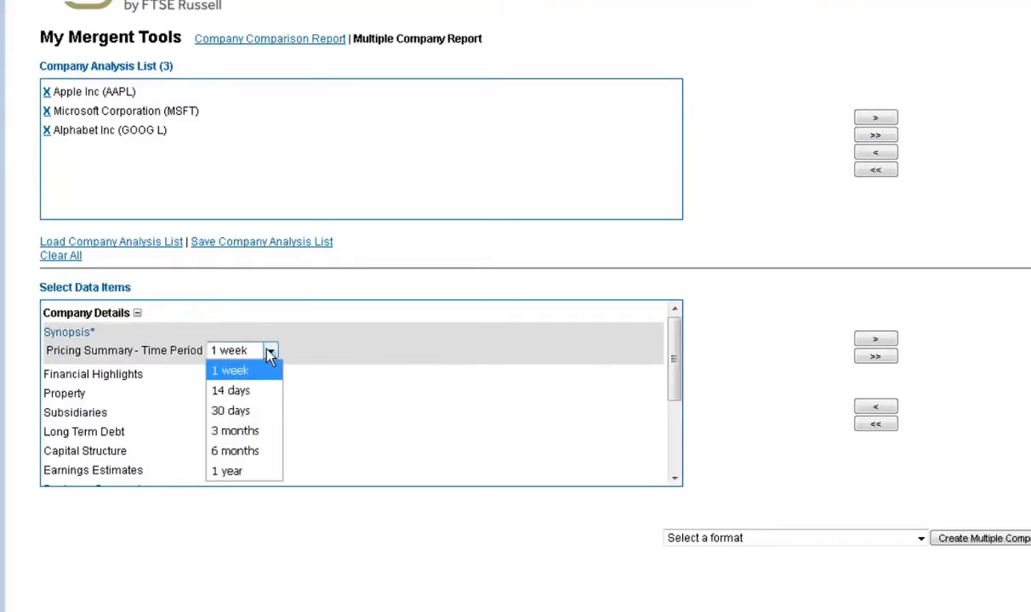
pyautogui.click(240, 470)
pyautogui.click(874, 342)
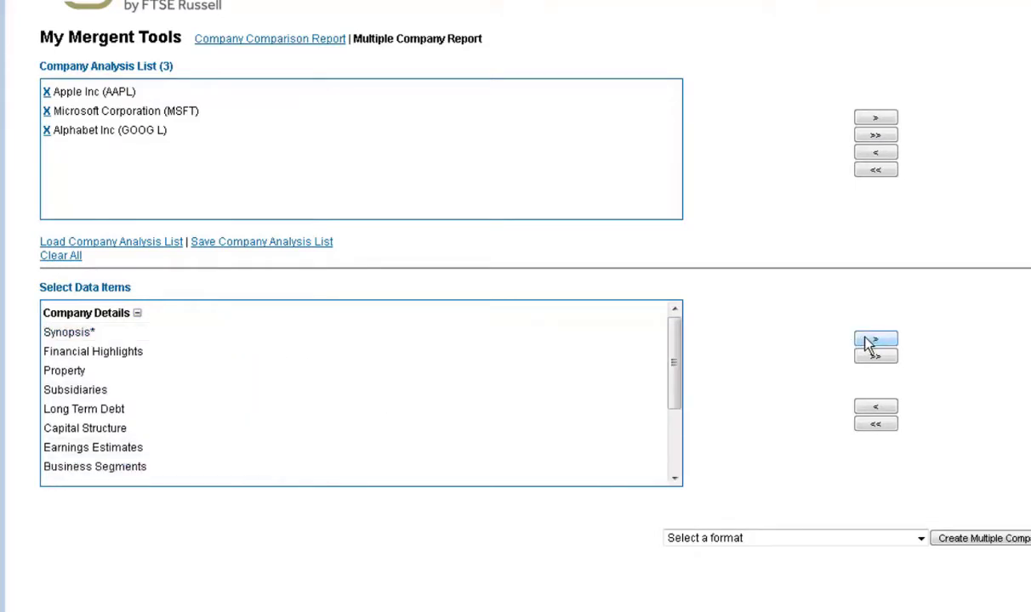
pyautogui.click(115, 353)
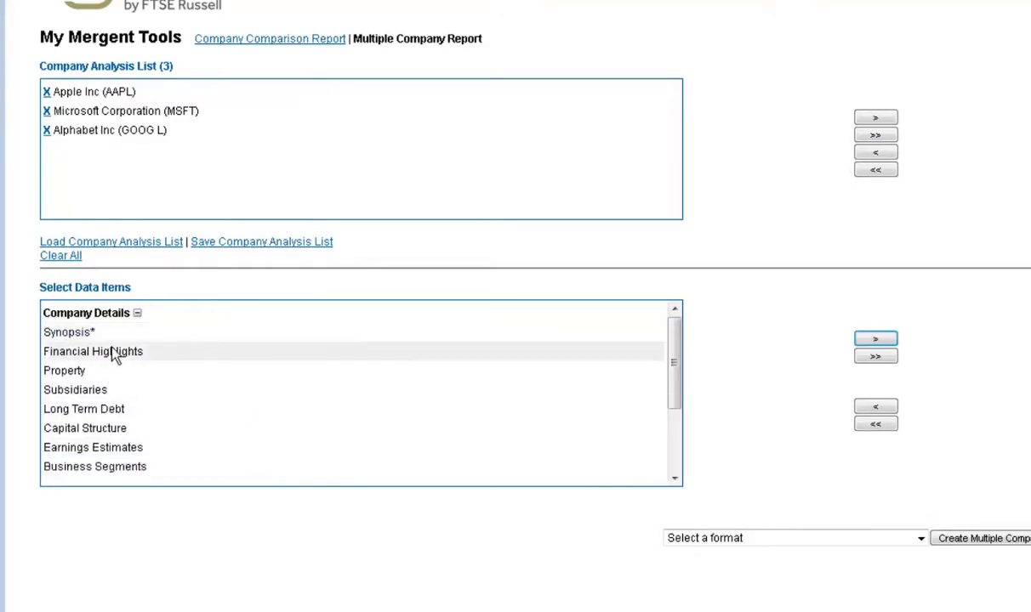
pyautogui.click(885, 340)
# Step: Set Company Financials to As Reported, Quarters and Last 3 years/quarters, and add the Income Statement to the report items
pyautogui.moveTo(675, 368); pyautogui.dragTo(676, 434)
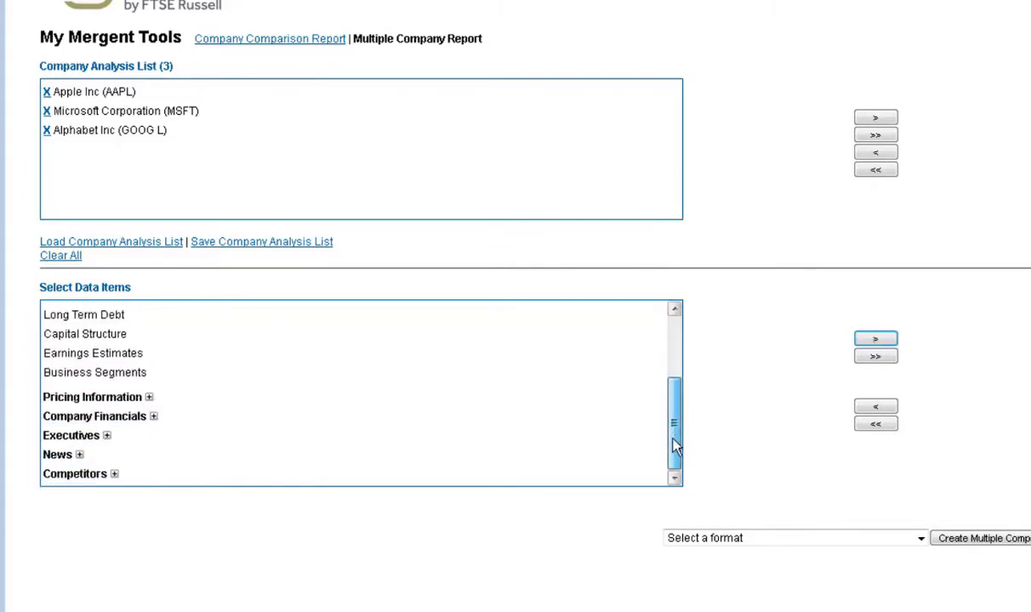
pyautogui.click(154, 417)
pyautogui.moveTo(677, 387); pyautogui.dragTo(681, 412)
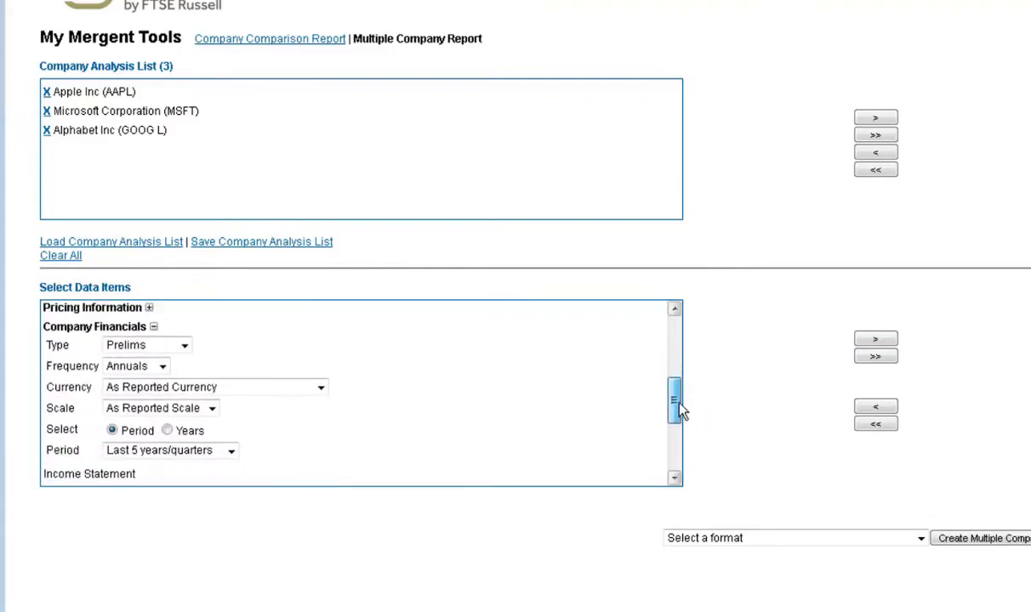
pyautogui.click(184, 349)
pyautogui.click(167, 387)
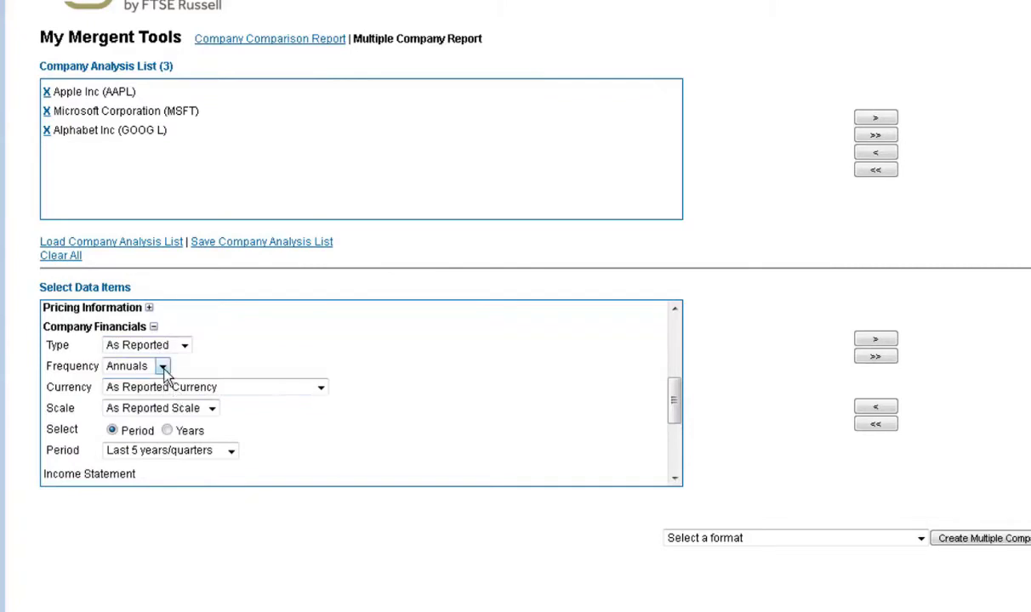
pyautogui.click(163, 367)
pyautogui.click(152, 406)
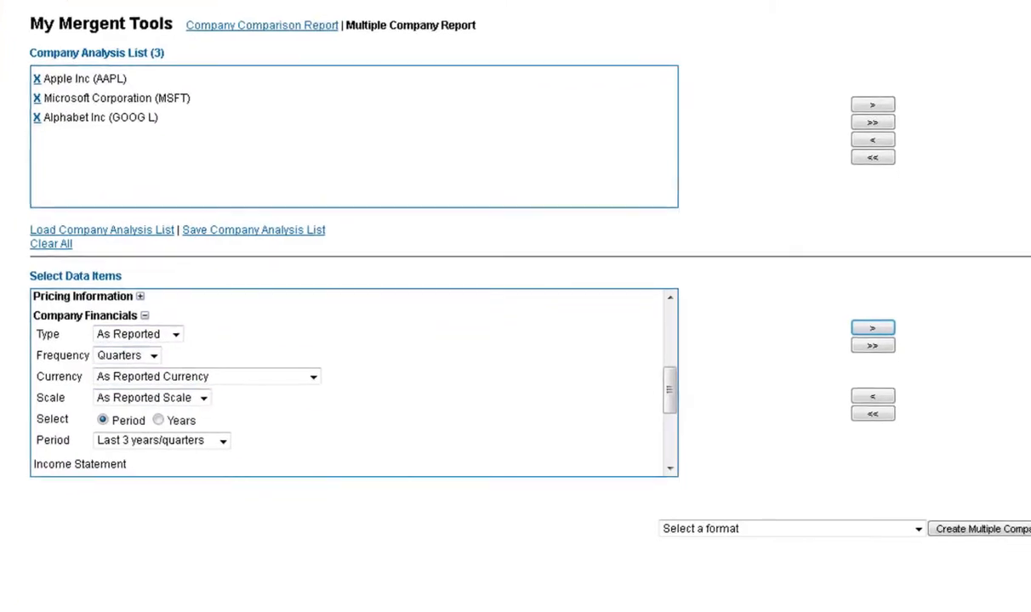
# Step: Create the multiple company report in Microsoft Excel format and open reportbuilder.xls with Microsoft Excel
pyautogui.click(917, 528)
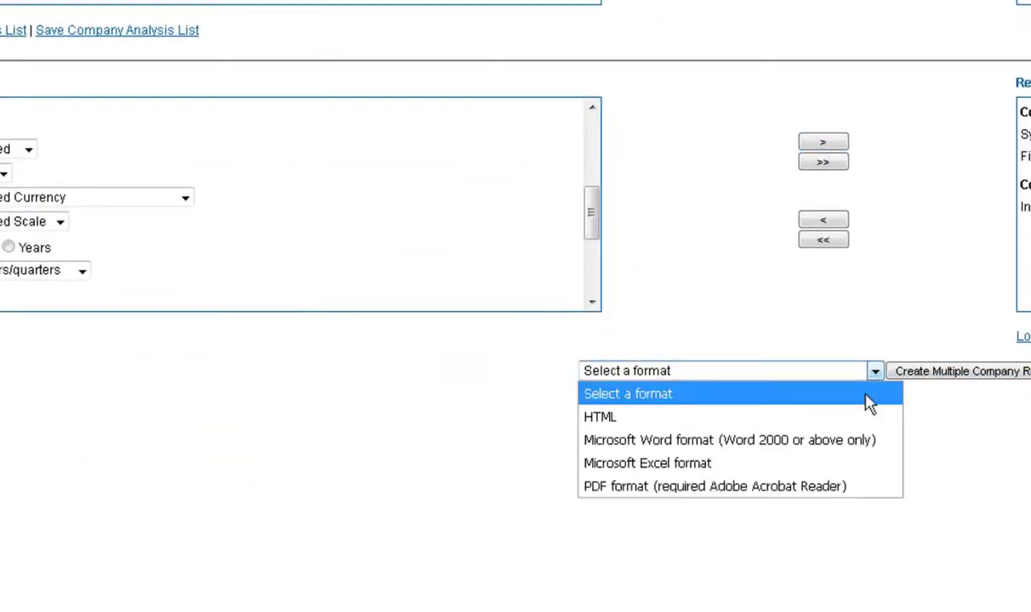
pyautogui.click(838, 463)
pyautogui.click(953, 371)
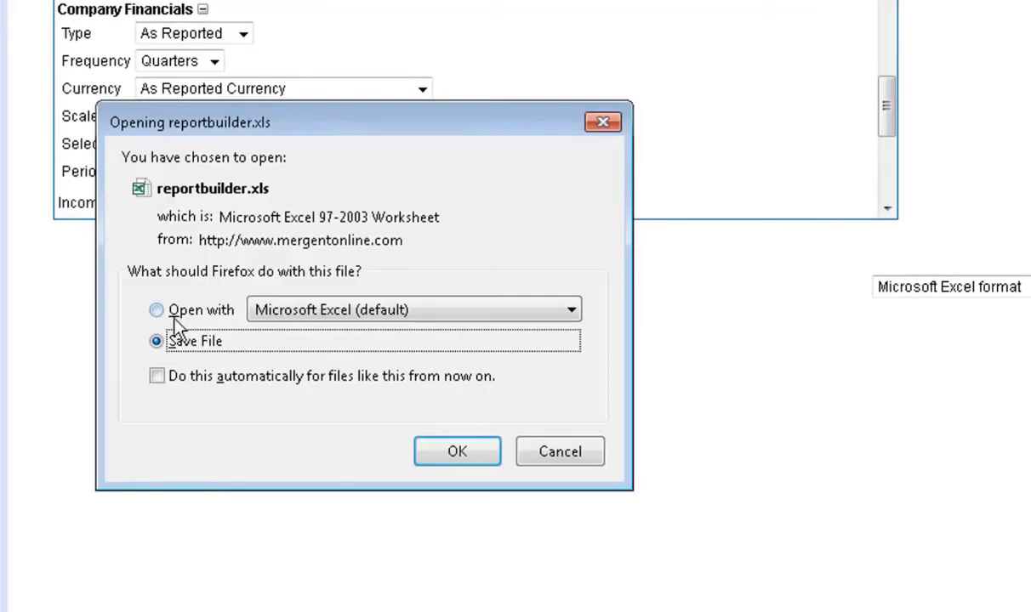
pyautogui.click(156, 310)
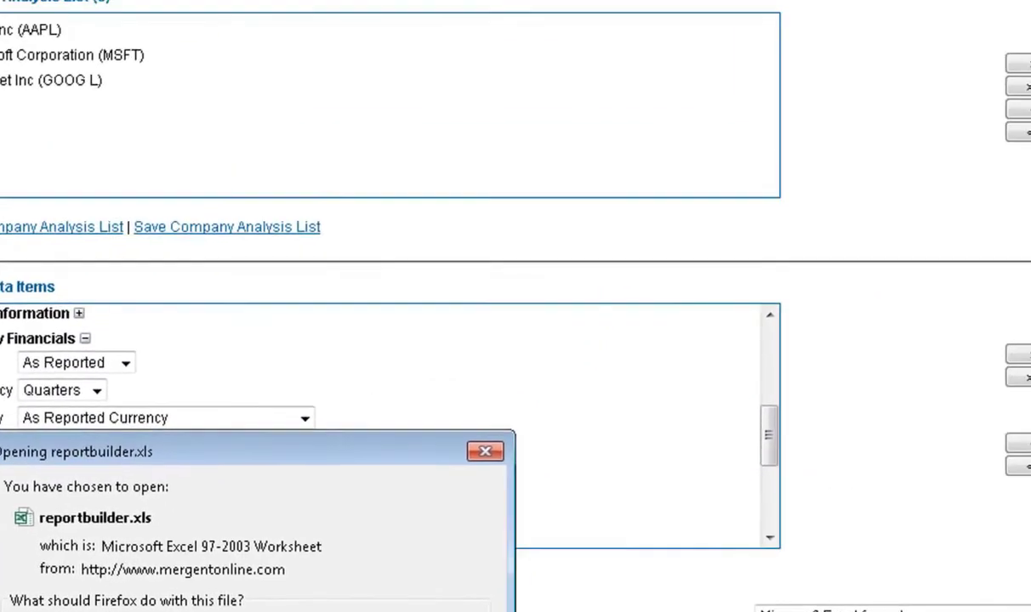
pyautogui.click(444, 453)
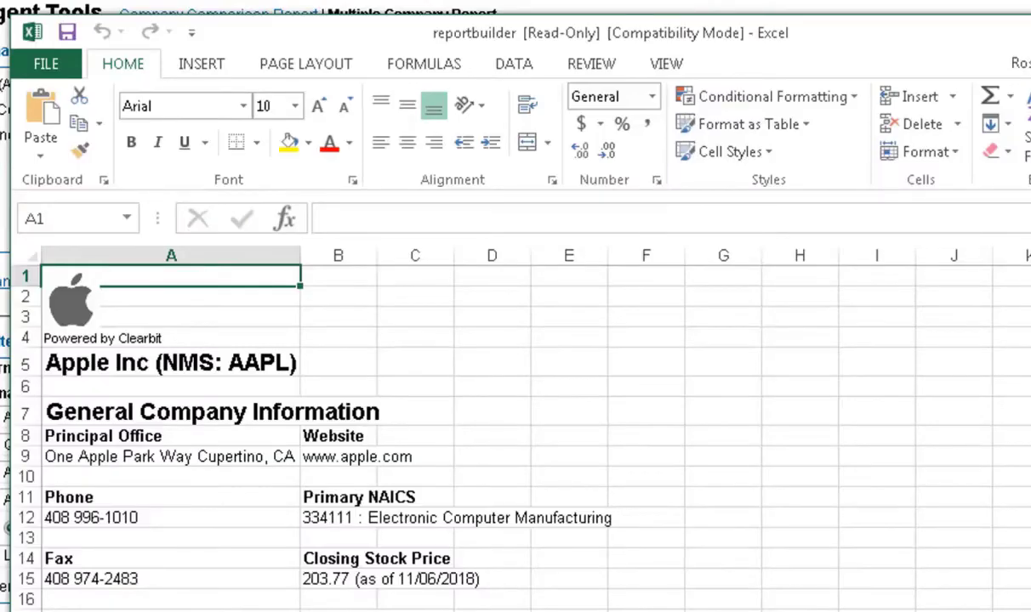
# Step: Look through the exported workbook's sections for Apple, Microsoft and Alphabet, including the quarterly income statement
pyautogui.scroll(-19, 510, 425)
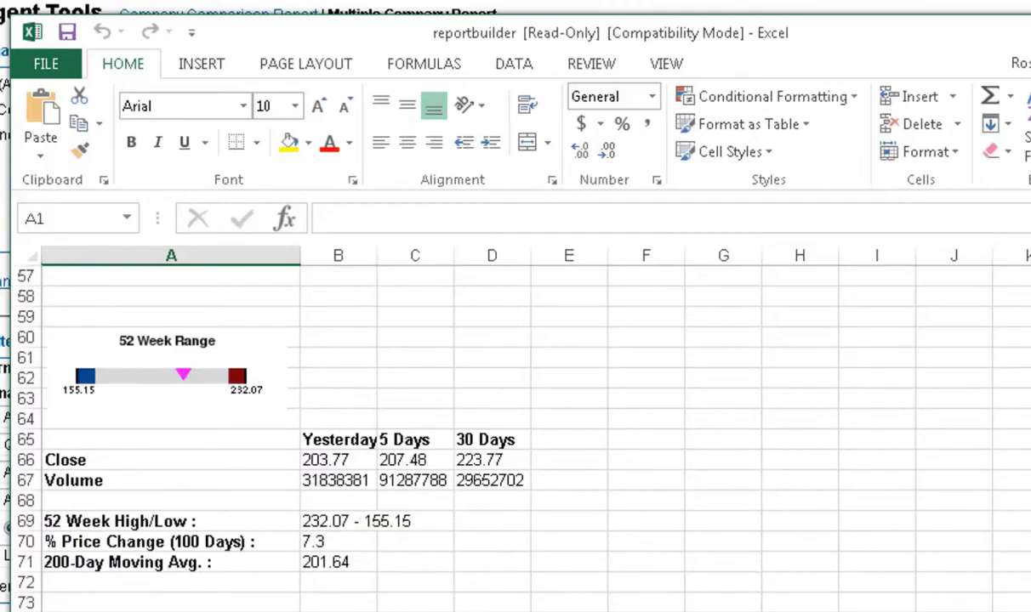
pyautogui.scroll(-20, 510, 426)
pyautogui.scroll(-20, 510, 426)
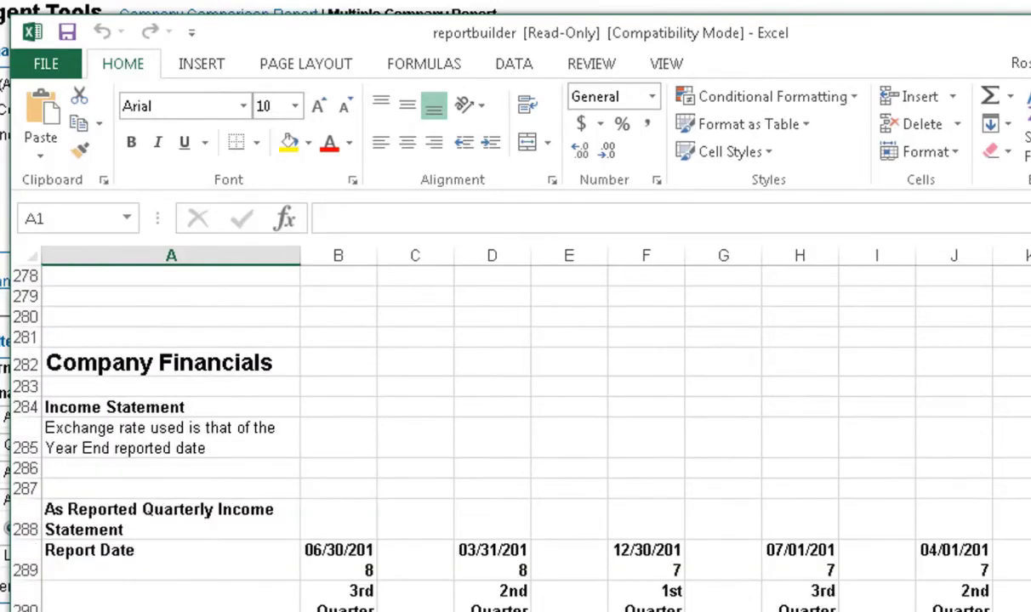
pyautogui.scroll(-20, 510, 425)
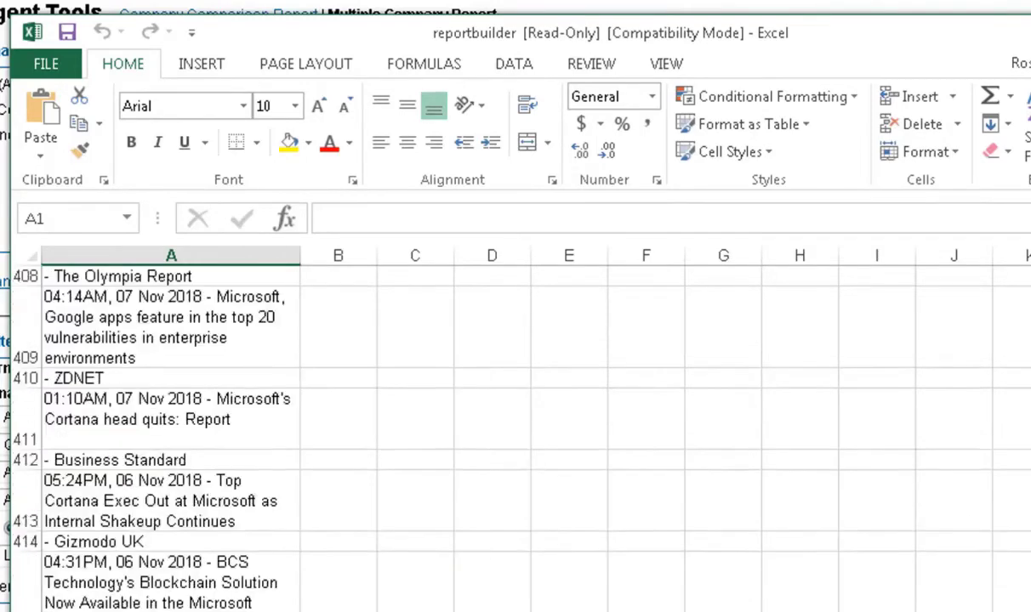
pyautogui.scroll(5, 510, 426)
pyautogui.scroll(4, 510, 425)
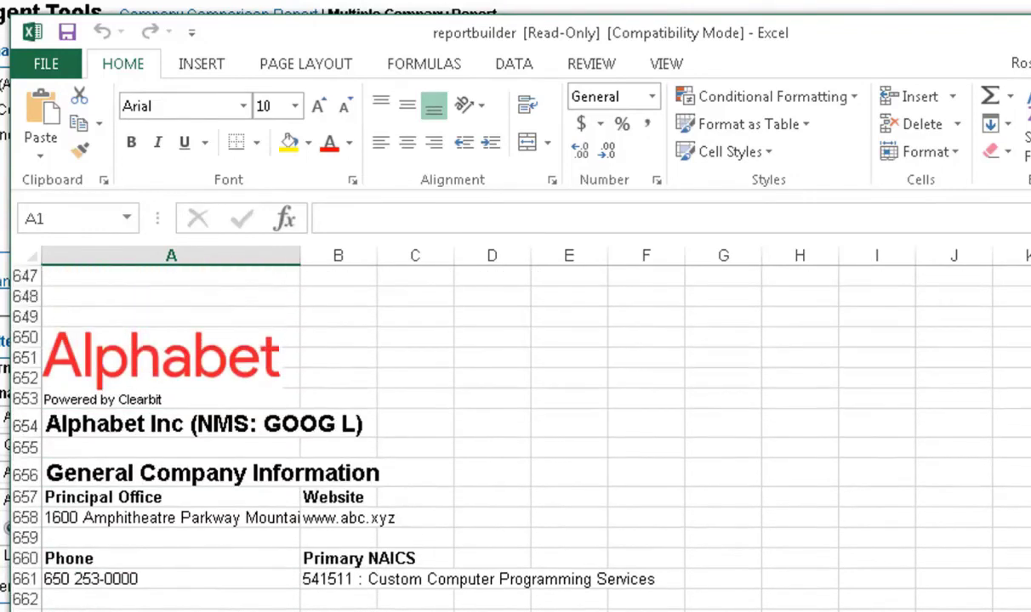